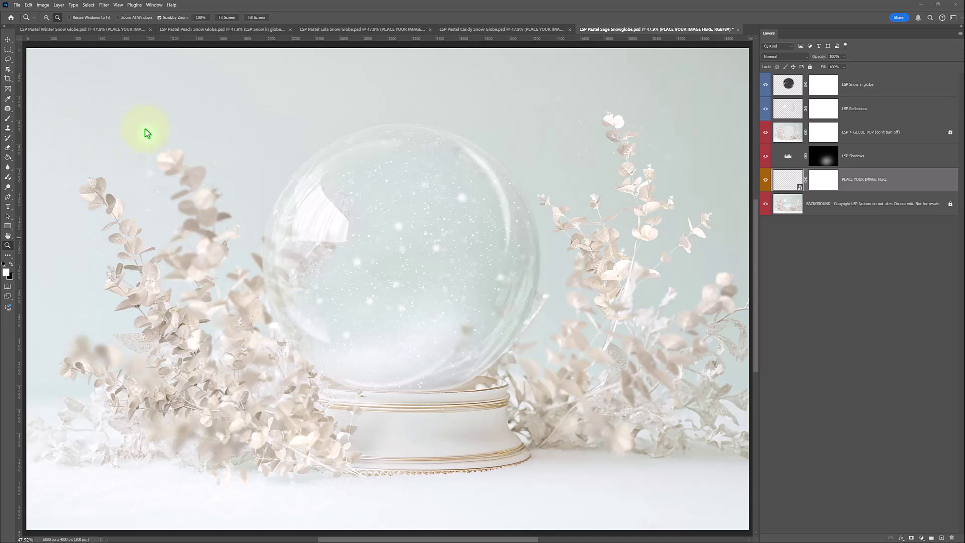
Look through the open Winter, Peach, Lola, Candy and Sage snow globe templates, ending on the Sage template.
left_click(103, 30)
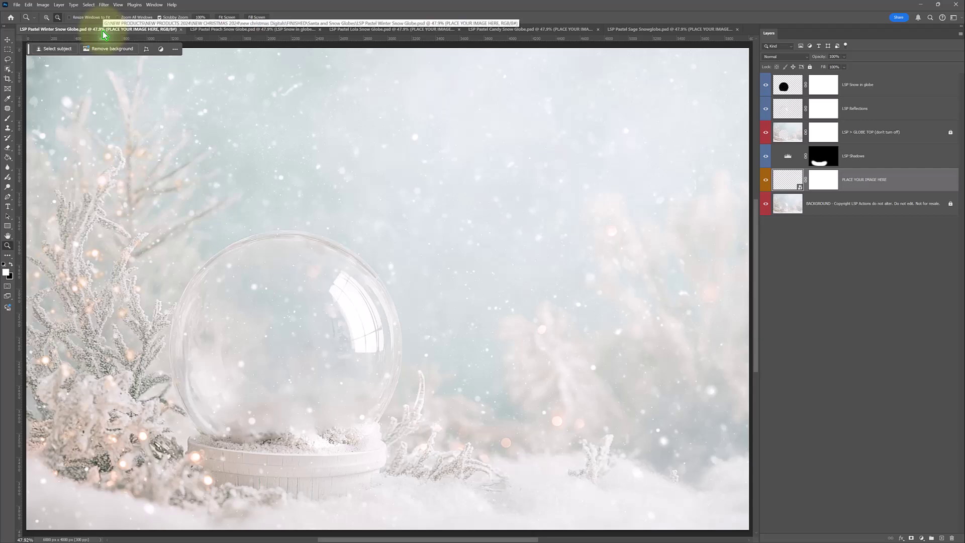
left_click(225, 31)
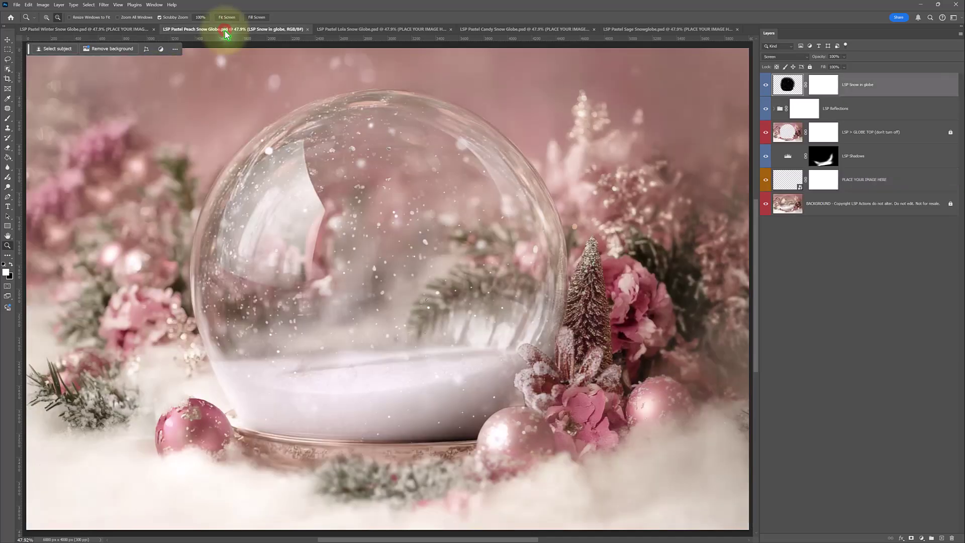
left_click(327, 30)
left_click(516, 31)
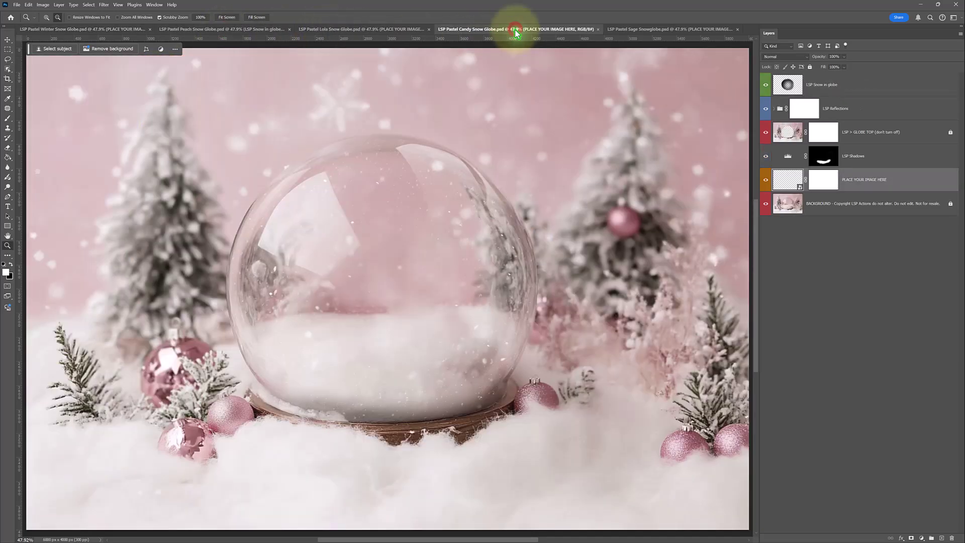
left_click(647, 32)
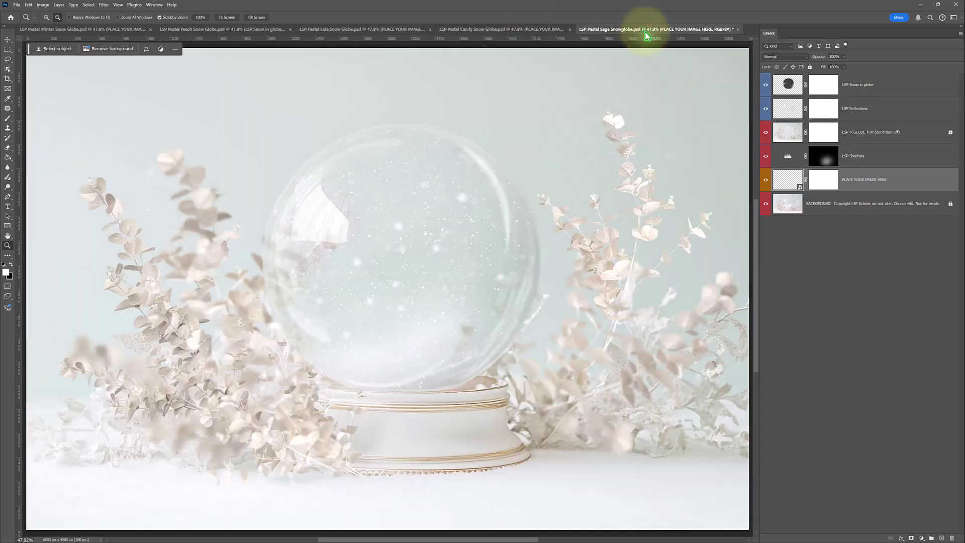
left_click(484, 29)
left_click(377, 30)
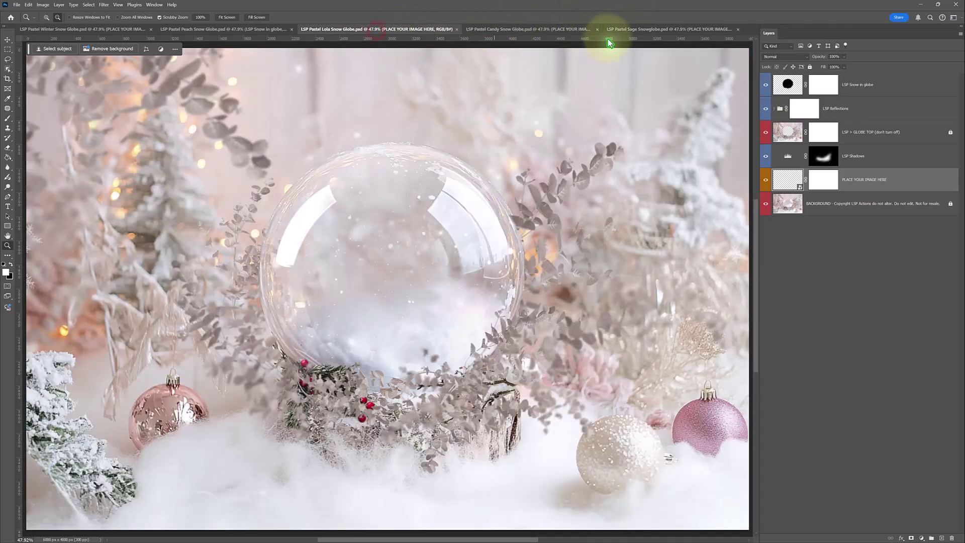
left_click(615, 29)
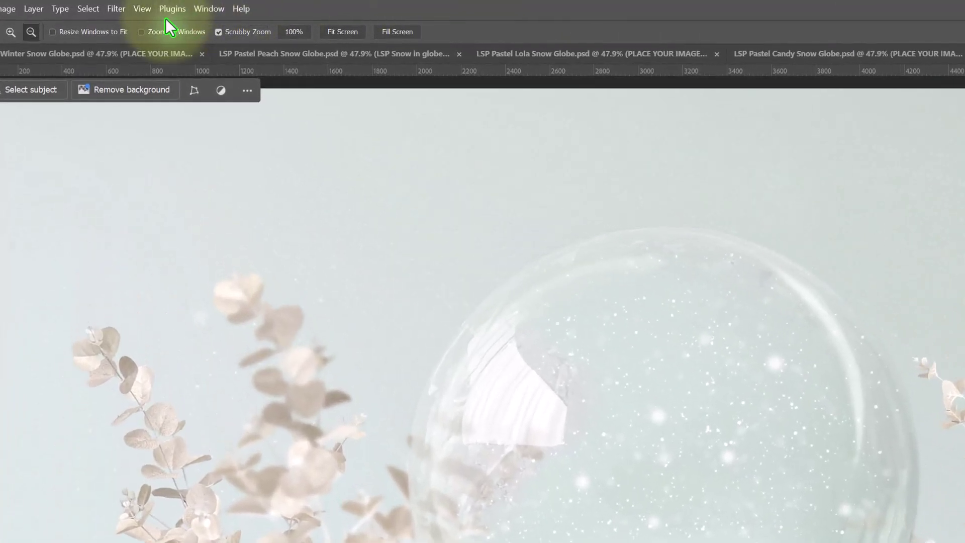
Examine the Sage template's layer stack, toggling the LSP Reflections layer's visibility to see its effect.
left_click(208, 8)
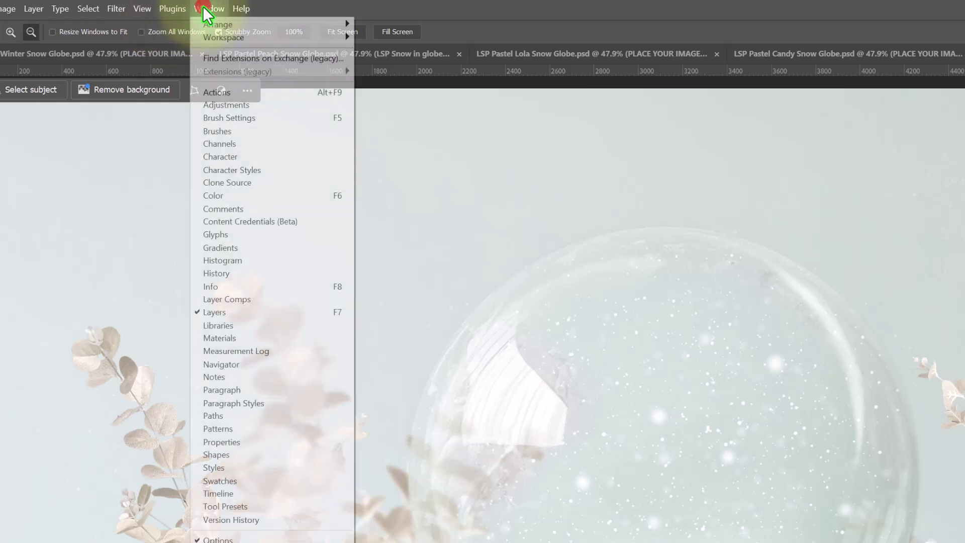
left_click(237, 311)
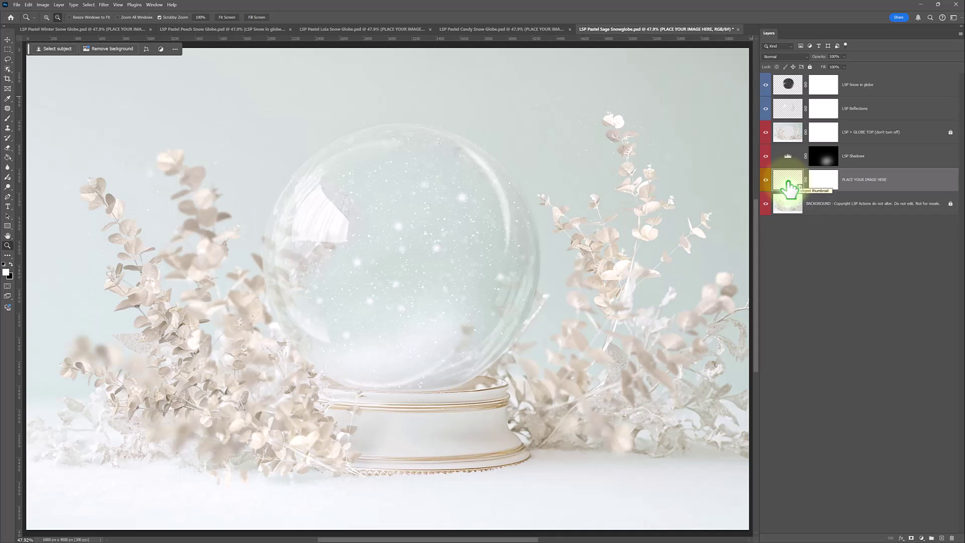
left_click(860, 155)
left_click(863, 133)
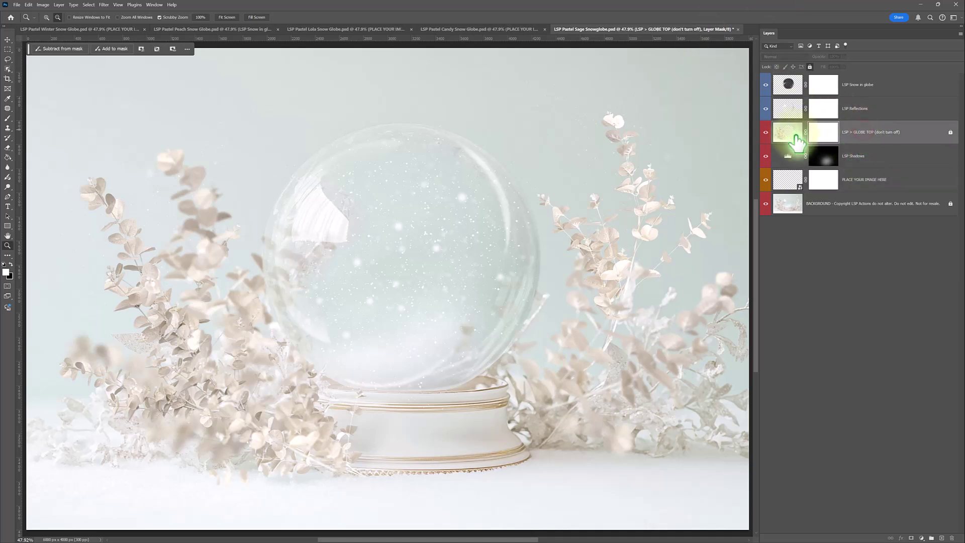
left_click(785, 109)
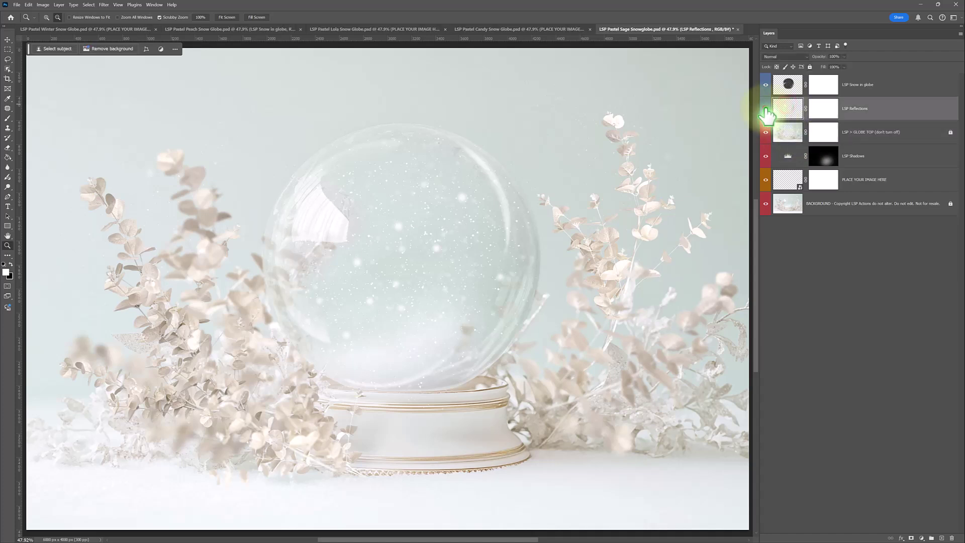
left_click(765, 109)
left_click(766, 109)
left_click(790, 88)
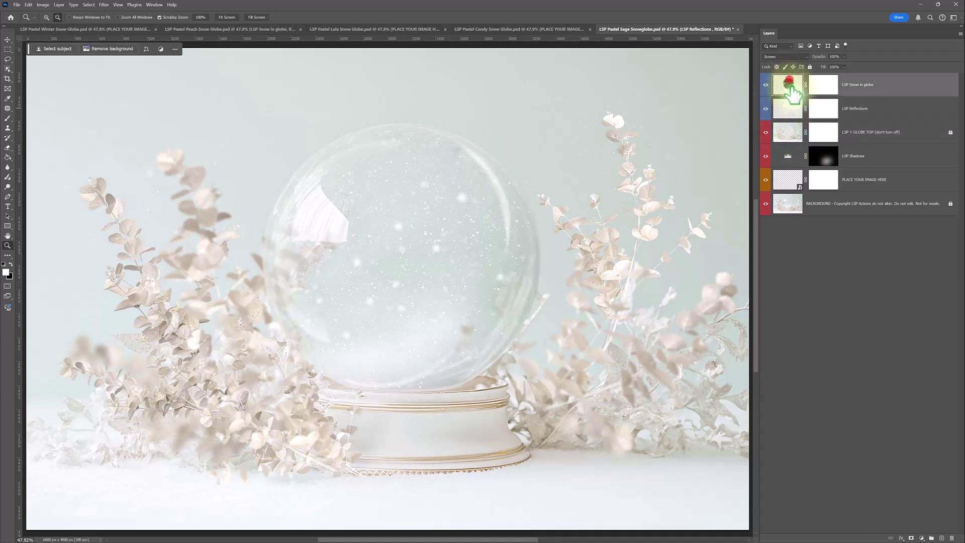
left_click(865, 109)
Place the DSC04026 portrait from the Edited Model Call JPEGS 2024 folder directly above the PLACE YOUR IMAGE HERE layer.
left_click(788, 189)
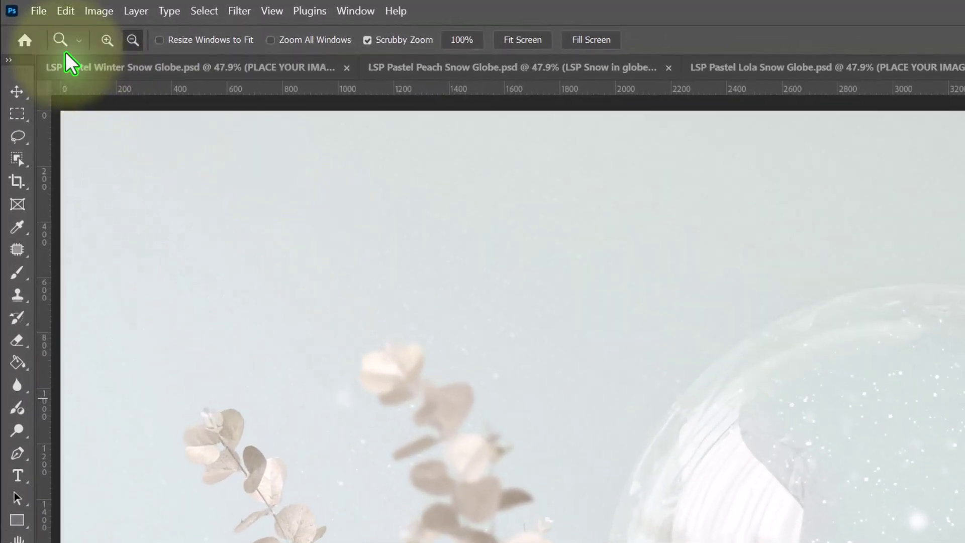
left_click(38, 10)
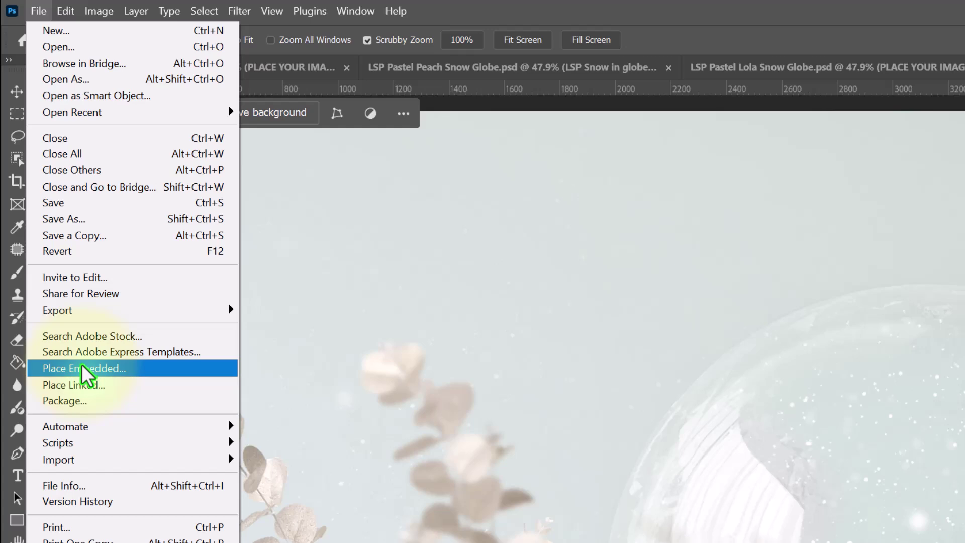
left_click(38, 12)
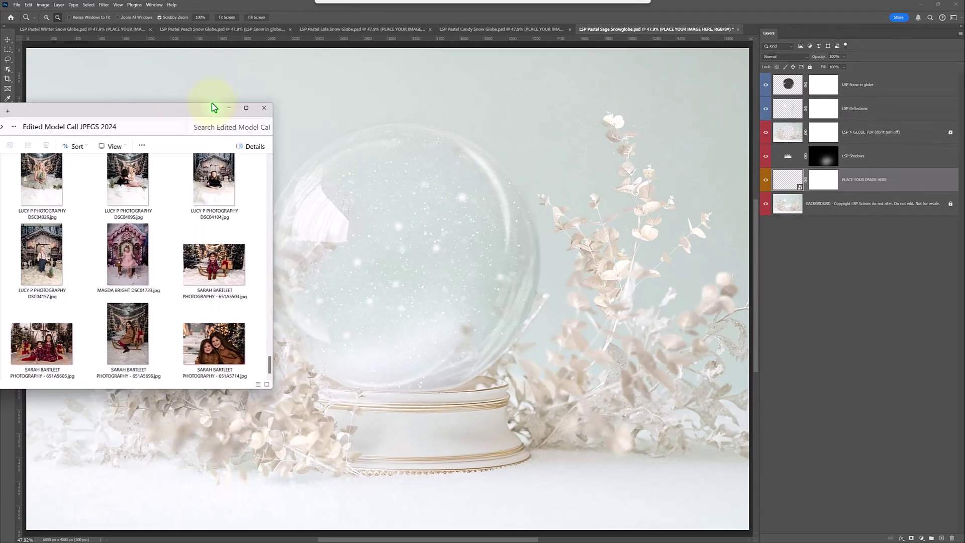
left_click_drag(214, 107, 249, 91)
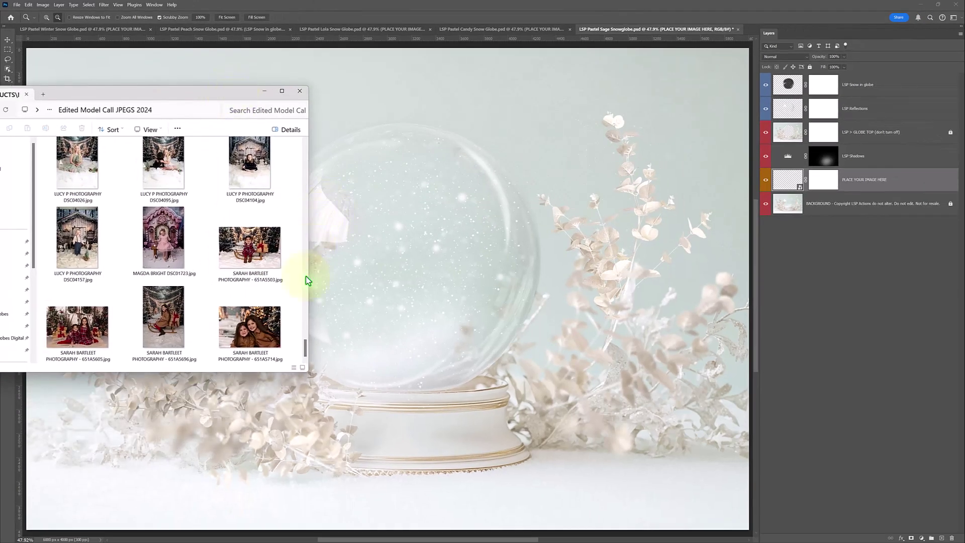
scroll(304, 347, "up", 3)
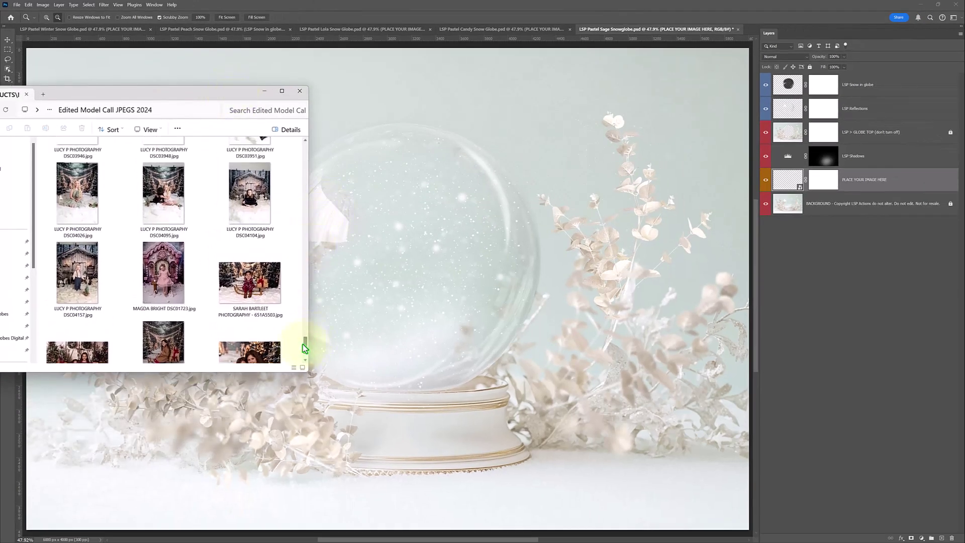
scroll(303, 342, "up", 2)
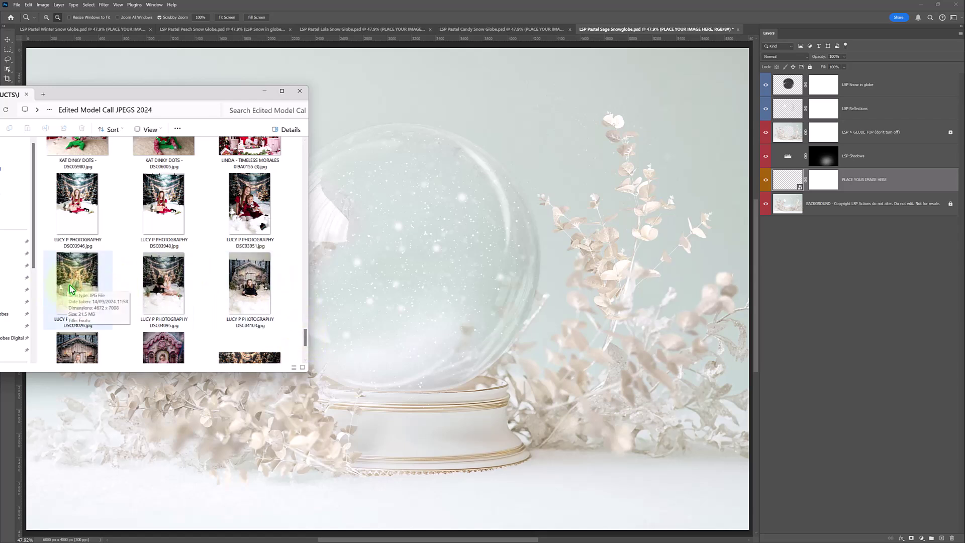
left_click_drag(72, 287, 190, 280)
left_click_drag(330, 272, 385, 271)
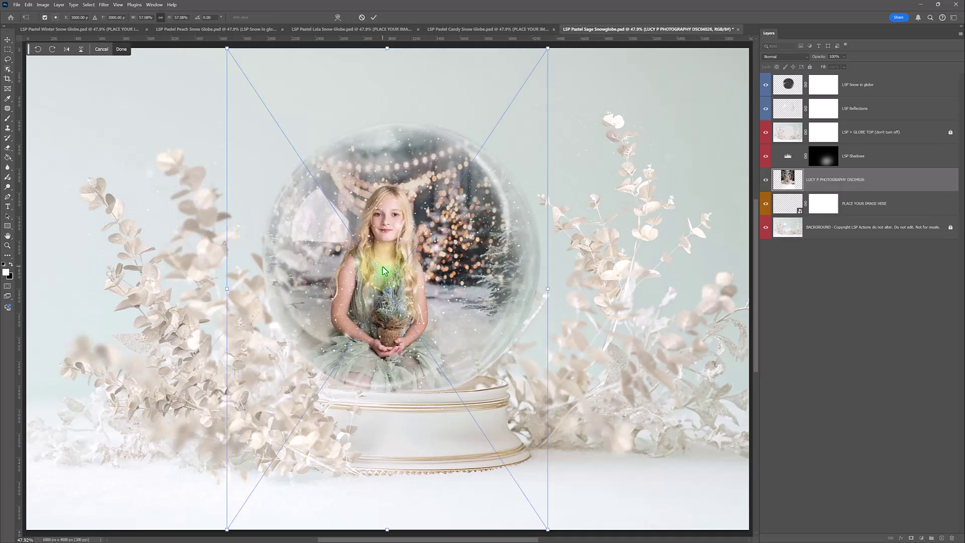
Scale the placed portrait to about 45%, rotate it about -2°, and position the girl in the centre of the globe.
left_click_drag(374, 308, 417, 278)
left_click_drag(574, 259, 487, 303)
left_click_drag(609, 293, 575, 291)
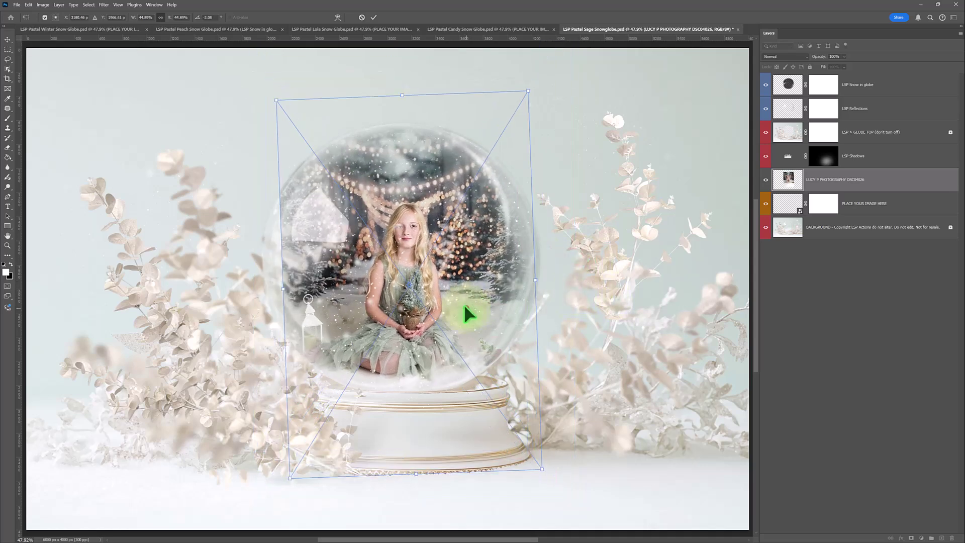
left_click_drag(463, 303, 462, 302)
key("Return")
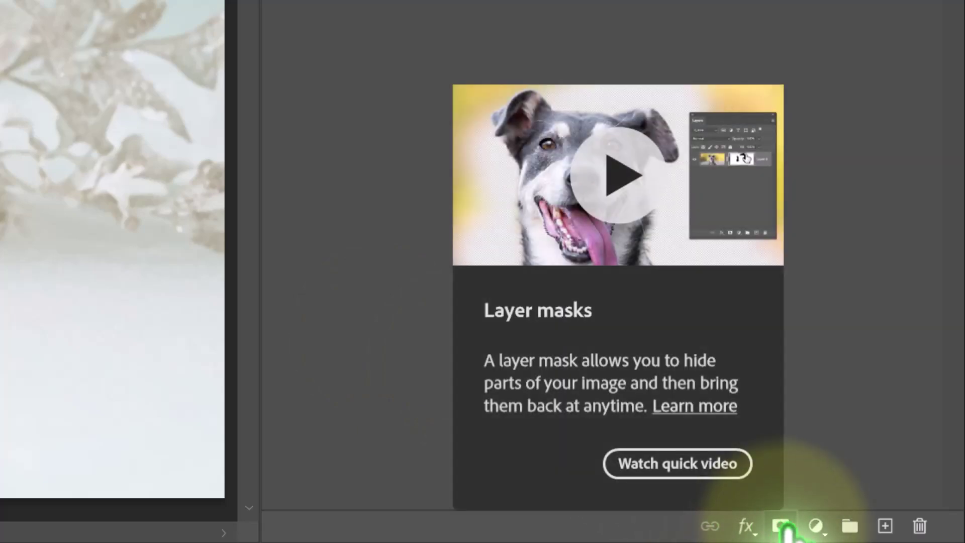
Add a layer mask to the portrait layer and set up a soft black brush with 0% hardness and 199 px size.
left_click(780, 526)
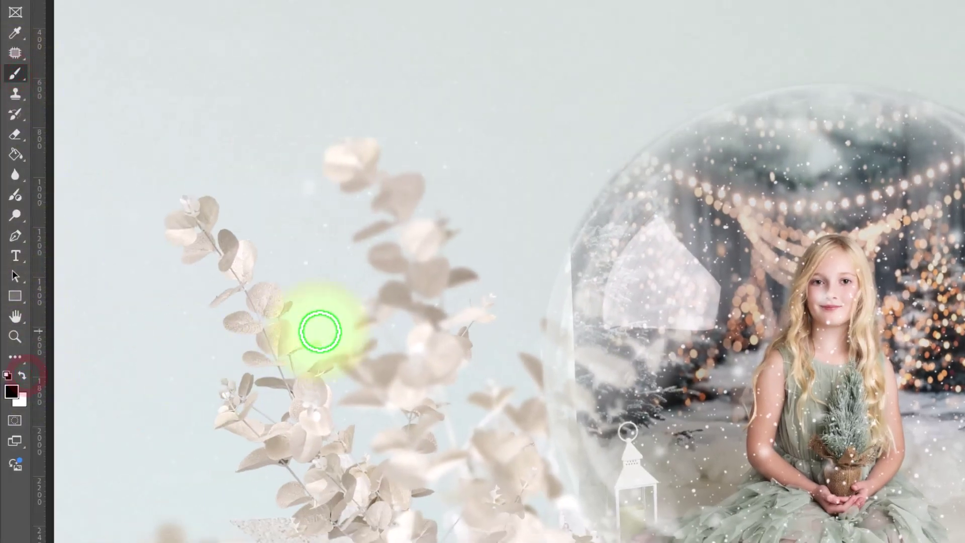
left_click_drag(432, 396, 396, 397)
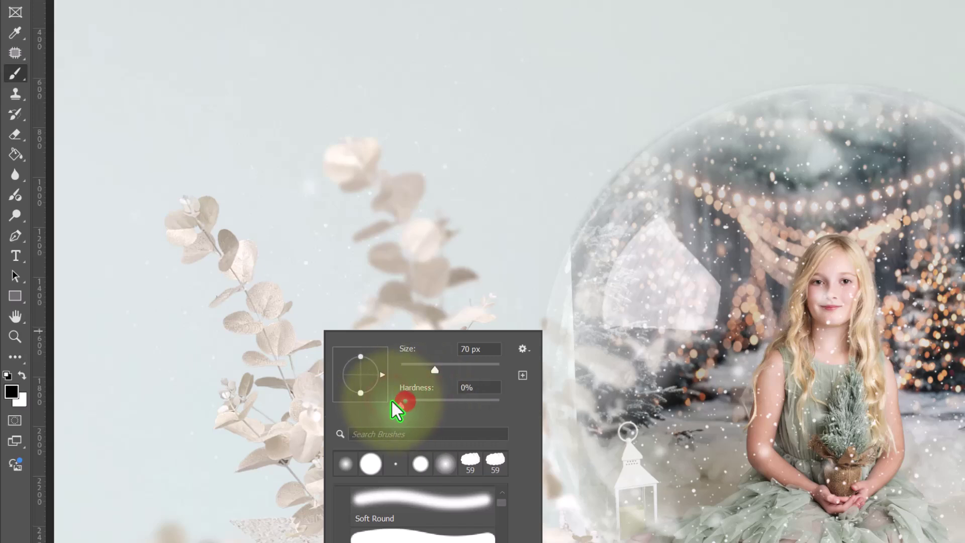
left_click_drag(434, 370, 479, 369)
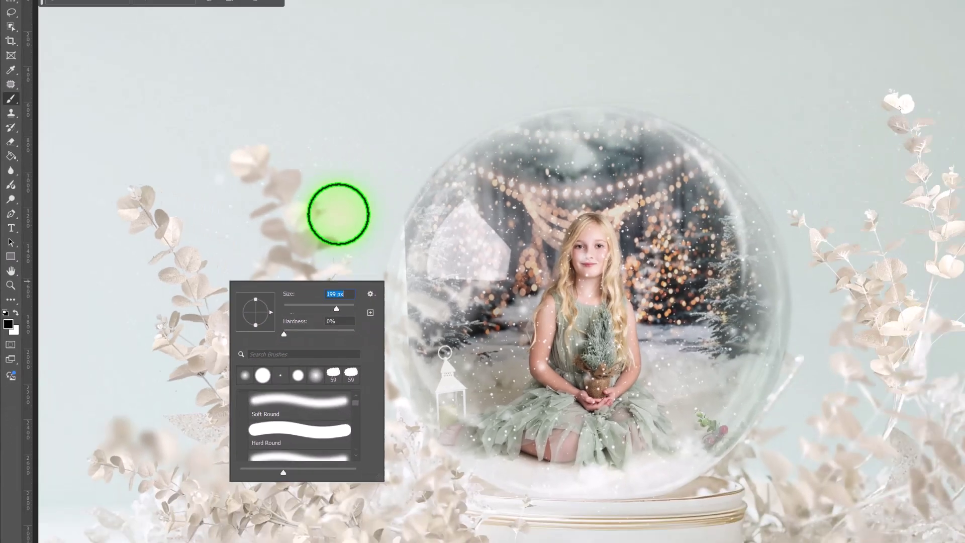
left_click(473, 234)
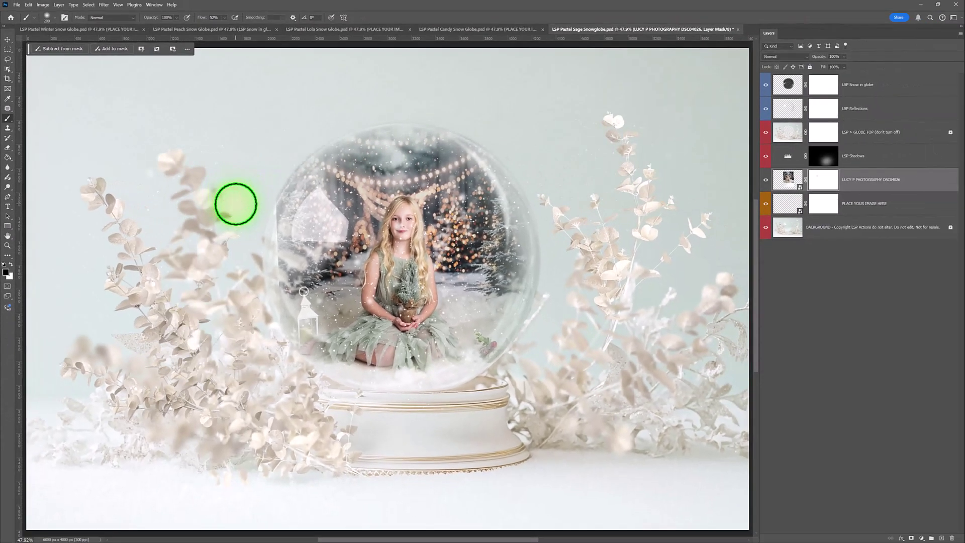
Enlarge the brush and paint black on the portrait's mask along both sides of the globe to blend the photo's edges.
key("bracketright")
mouse_move(241, 168)
left_mouse_down()
mouse_move(231, 236)
mouse_move(244, 199)
mouse_move(239, 178)
mouse_move(225, 198)
mouse_move(214, 295)
mouse_move(223, 314)
mouse_move(241, 303)
mouse_move(243, 186)
mouse_move(223, 264)
mouse_move(207, 147)
left_mouse_up()
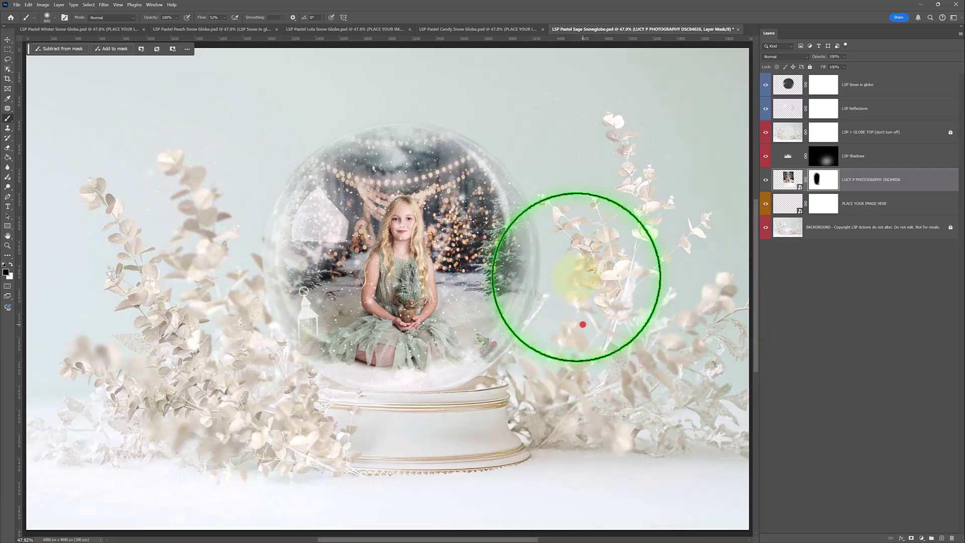
mouse_move(579, 165)
left_mouse_down()
mouse_move(583, 323)
mouse_move(547, 381)
mouse_move(570, 158)
mouse_move(521, 364)
mouse_move(616, 306)
mouse_move(566, 307)
left_mouse_up()
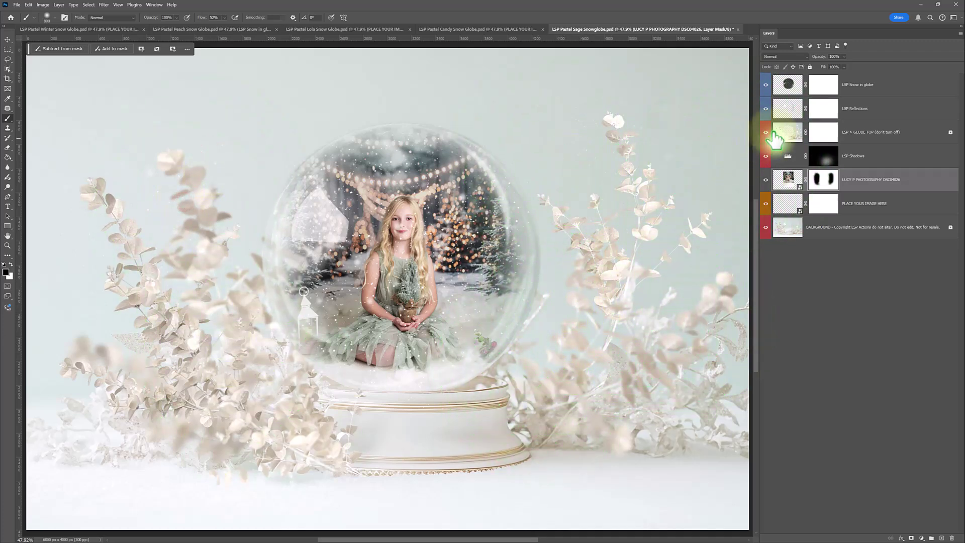
Paint black on the LSP Snow in globe layer's mask to remove the snow covering the girl.
left_click(821, 84)
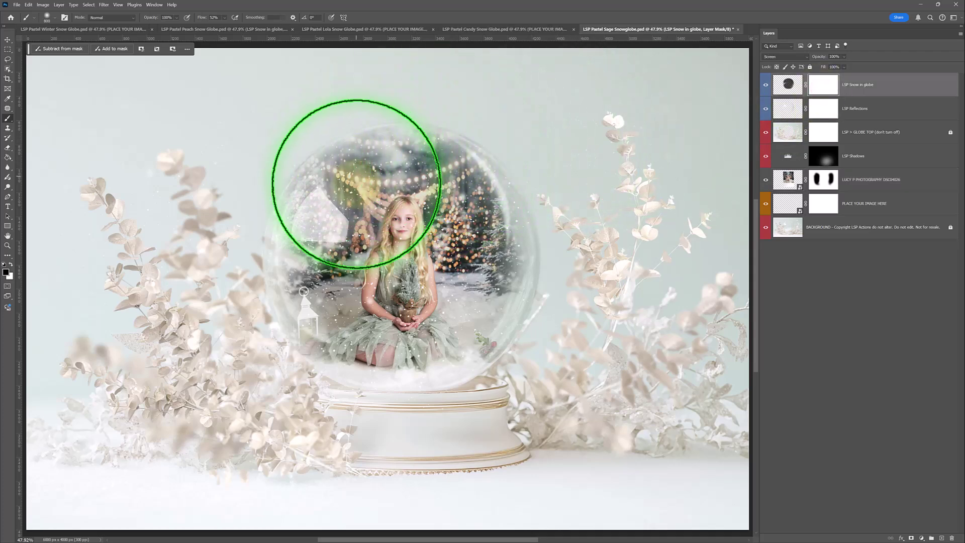
mouse_move(366, 210)
left_mouse_down()
mouse_move(399, 216)
mouse_move(382, 279)
mouse_move(401, 235)
mouse_move(391, 348)
mouse_move(461, 346)
mouse_move(496, 360)
mouse_move(476, 347)
left_mouse_up()
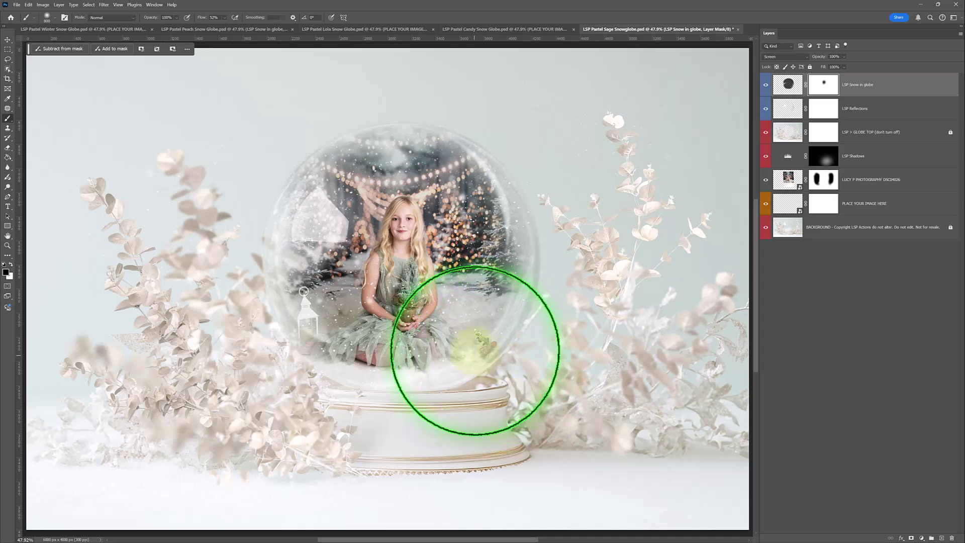
Check the LSP Reflections layer's effect by toggling its visibility, and review its mask, the placeholder layer and the portrait layer.
left_click(766, 109)
left_click(766, 109)
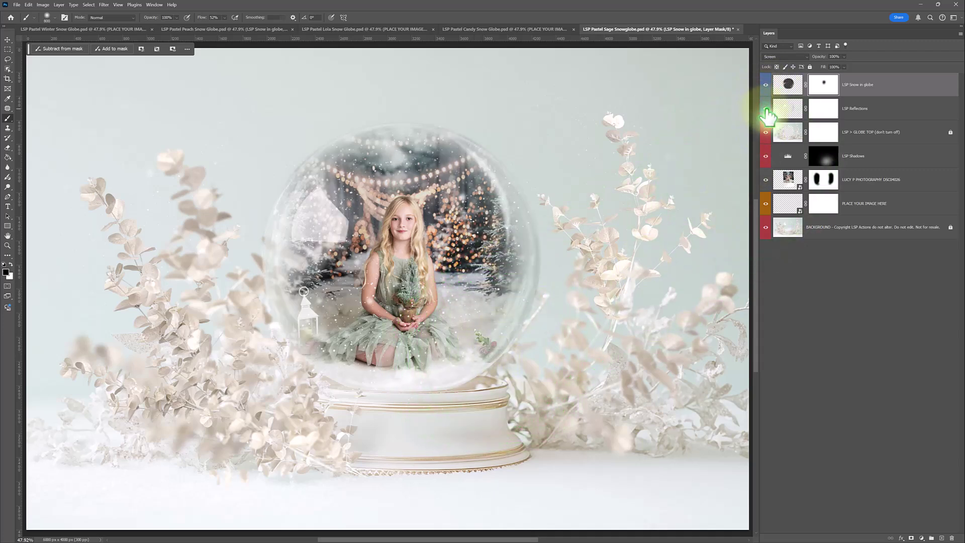
left_click(766, 109)
left_click(766, 109)
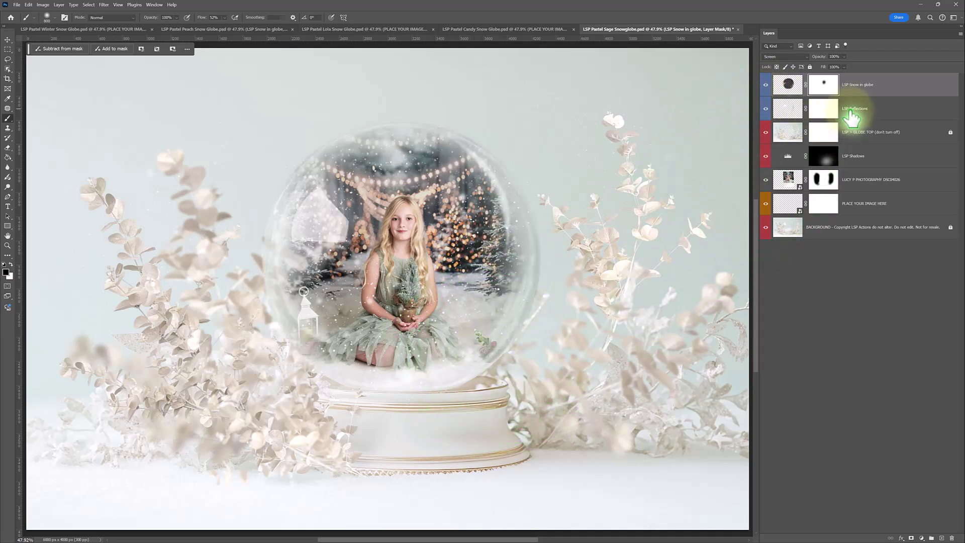
left_click(814, 110)
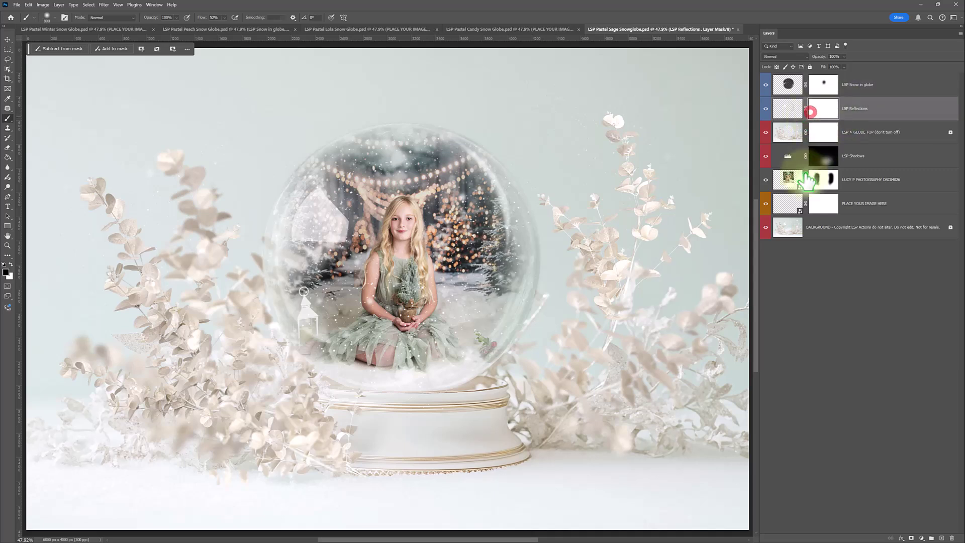
left_click(786, 204)
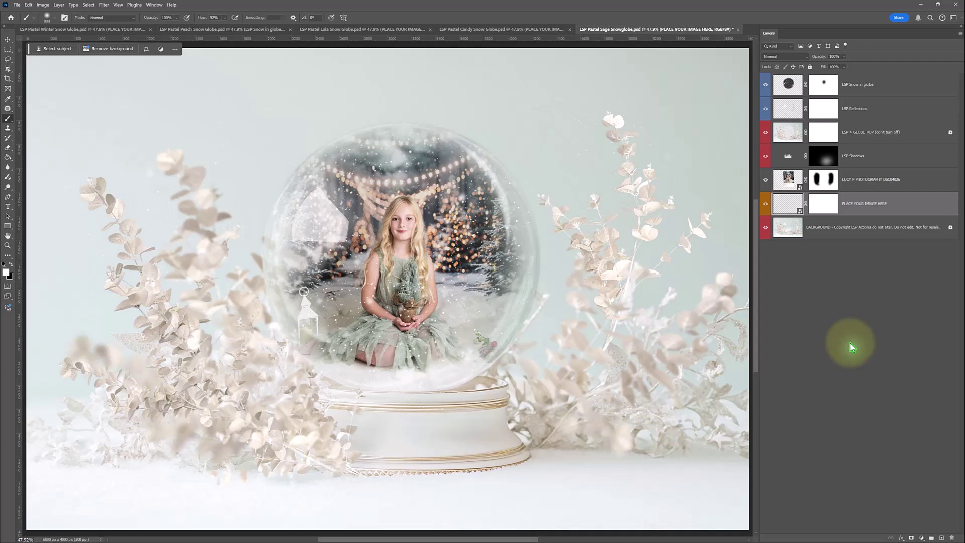
left_click(859, 181)
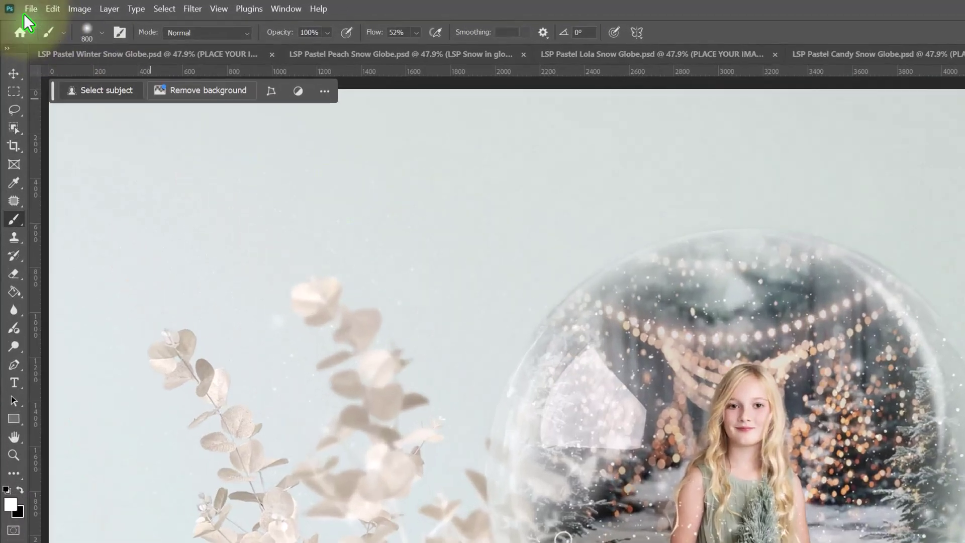
left_click(16, 5)
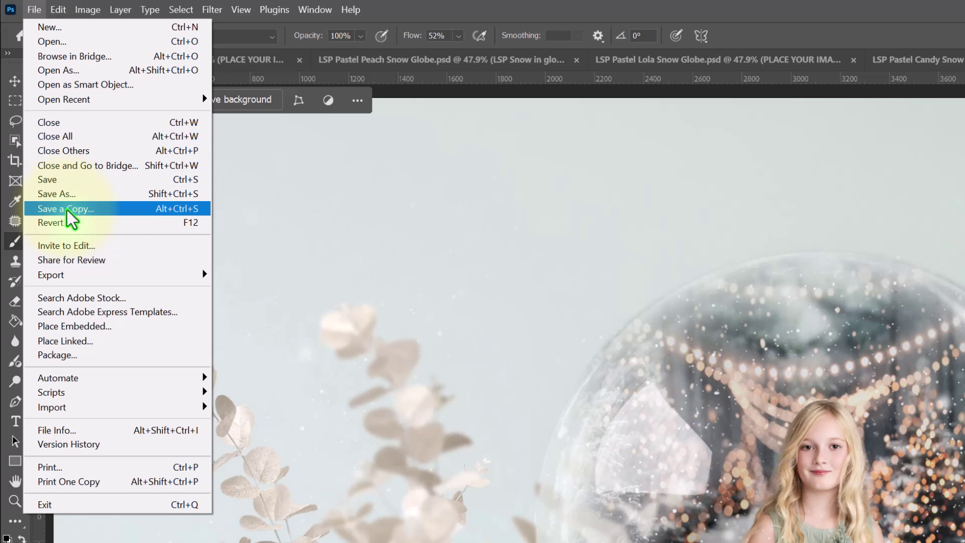
mouse_move(108, 275)
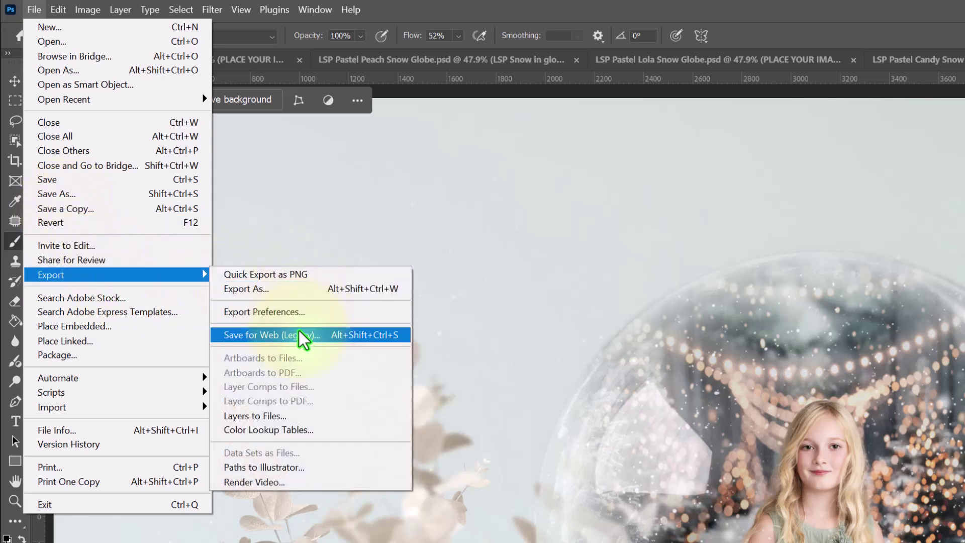
left_click(33, 9)
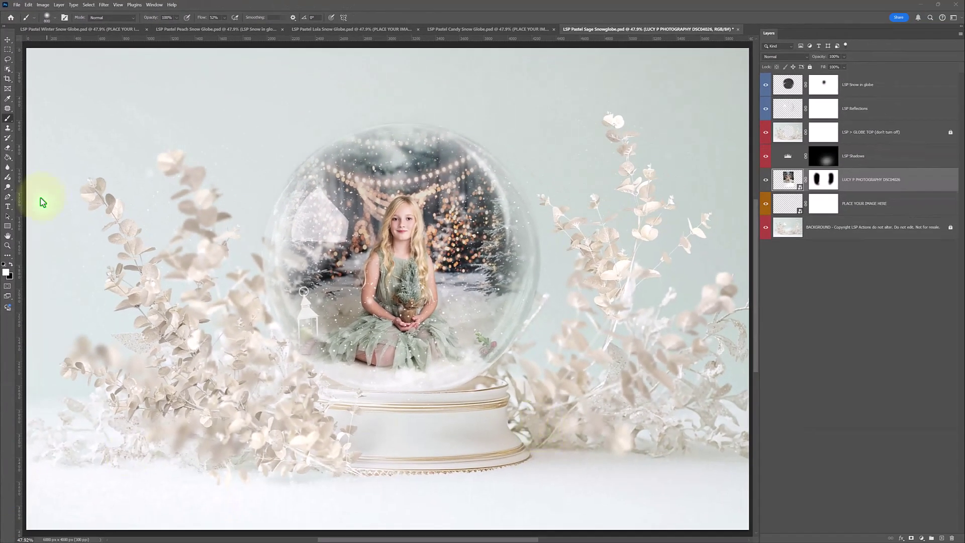
Place the DSC03951 photo of the two children into the Sage snow globe, scaled down and positioned so both fit inside the glass.
key("alt+Tab")
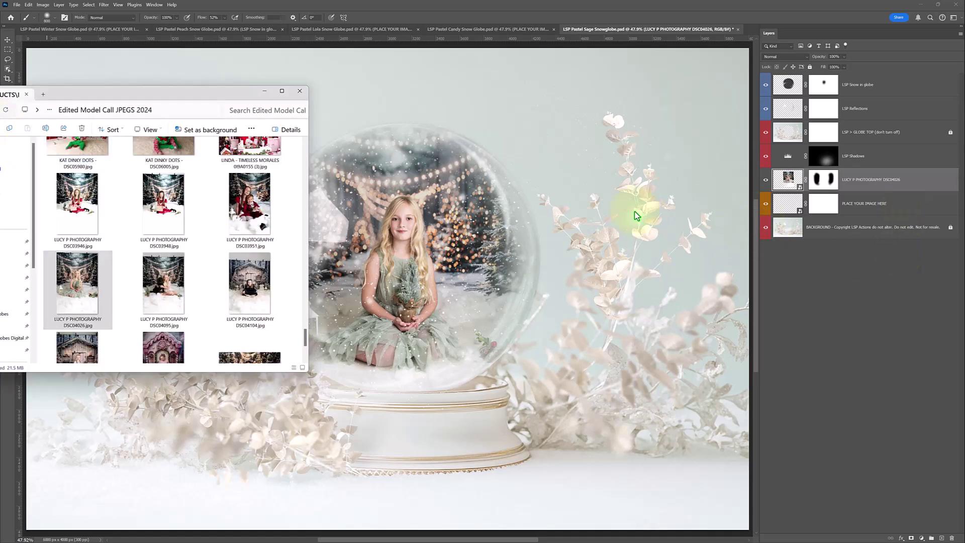
left_click_drag(248, 200, 465, 323)
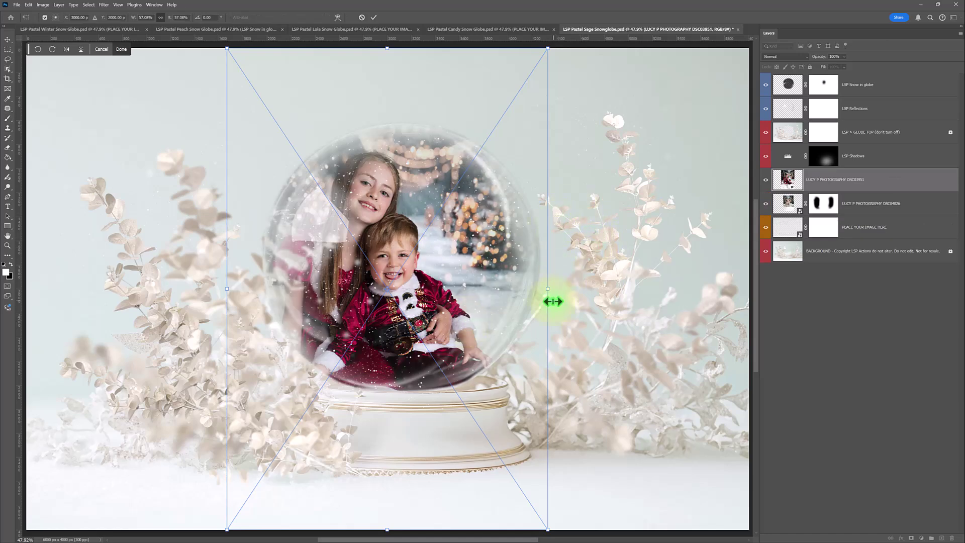
left_click_drag(550, 288, 503, 278)
left_click_drag(421, 301, 455, 300)
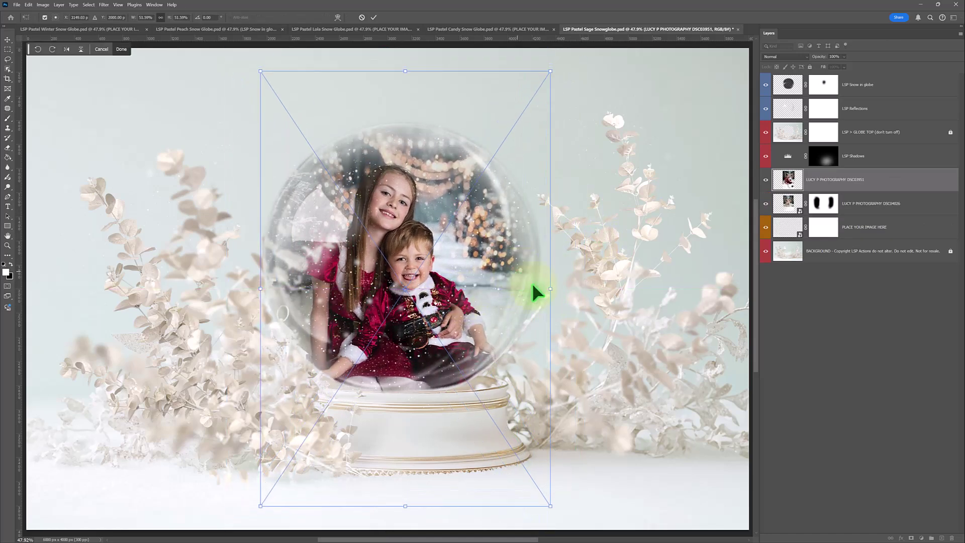
left_click_drag(549, 287, 474, 287)
left_click_drag(421, 297, 454, 287)
key("Return")
key("Return")
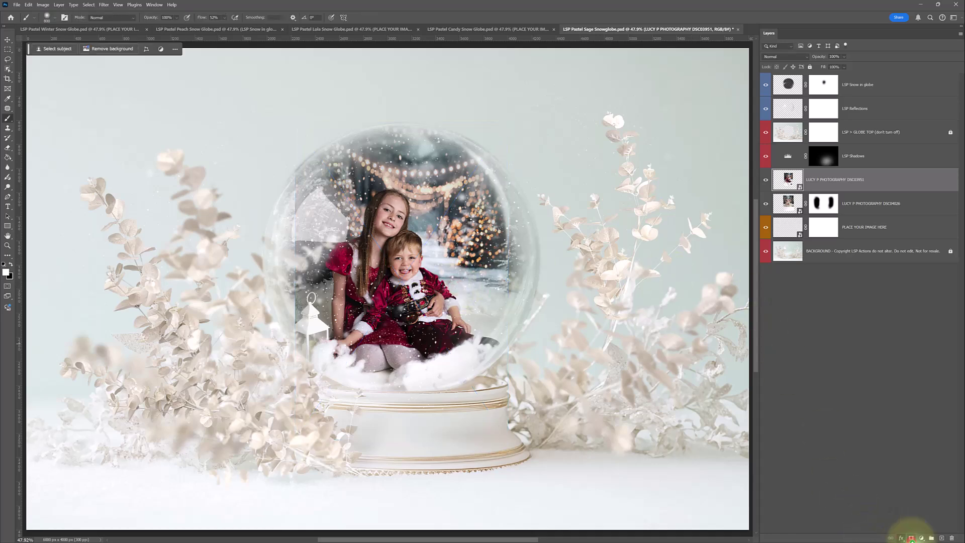
Add a layer mask to the DSC03951 photo layer and paint black along both sides to blend its edges into the globe.
key("b")
left_click(911, 538)
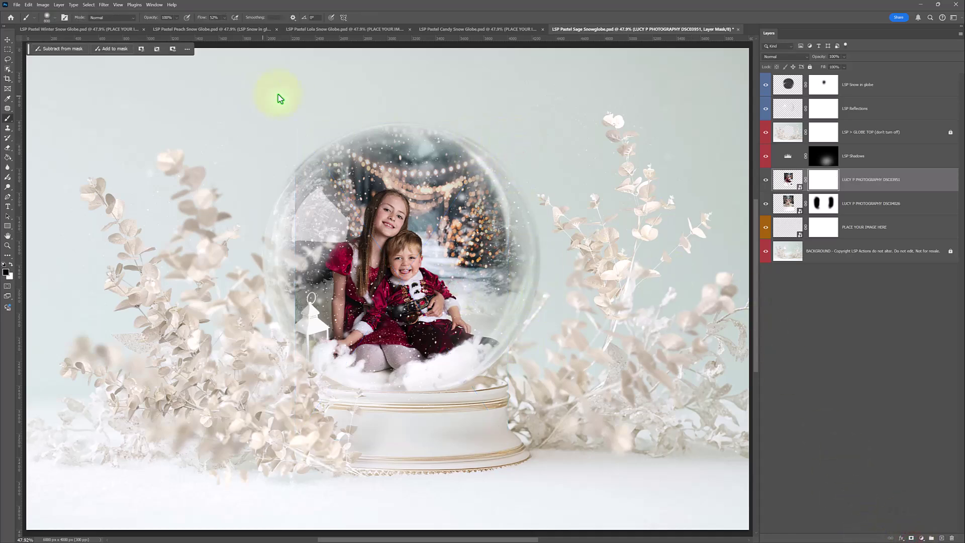
mouse_move(280, 99)
left_mouse_down()
mouse_move(232, 156)
mouse_move(293, 127)
mouse_move(252, 236)
mouse_move(259, 339)
mouse_move(247, 226)
mouse_move(240, 280)
mouse_move(264, 394)
mouse_move(236, 243)
mouse_move(258, 400)
mouse_move(234, 124)
left_mouse_up()
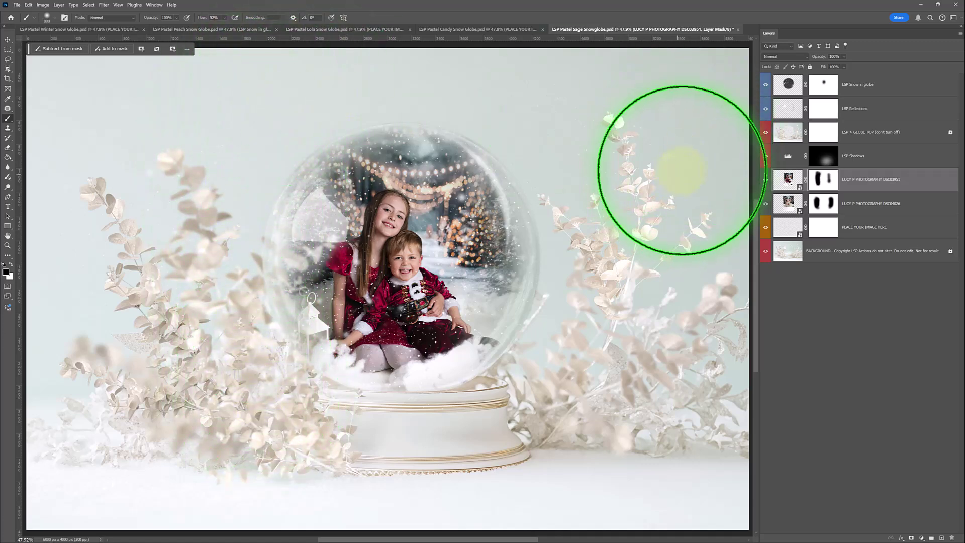
left_click(276, 271)
Hide both portrait layers in the Sage template and switch to the LSP Pastel Candy Snow Globe document.
left_click(764, 205)
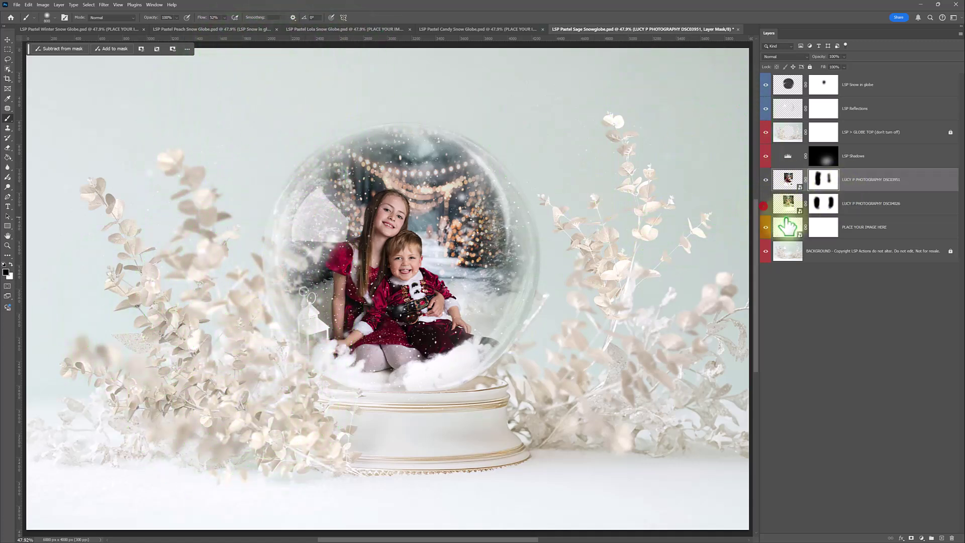
left_click(765, 180)
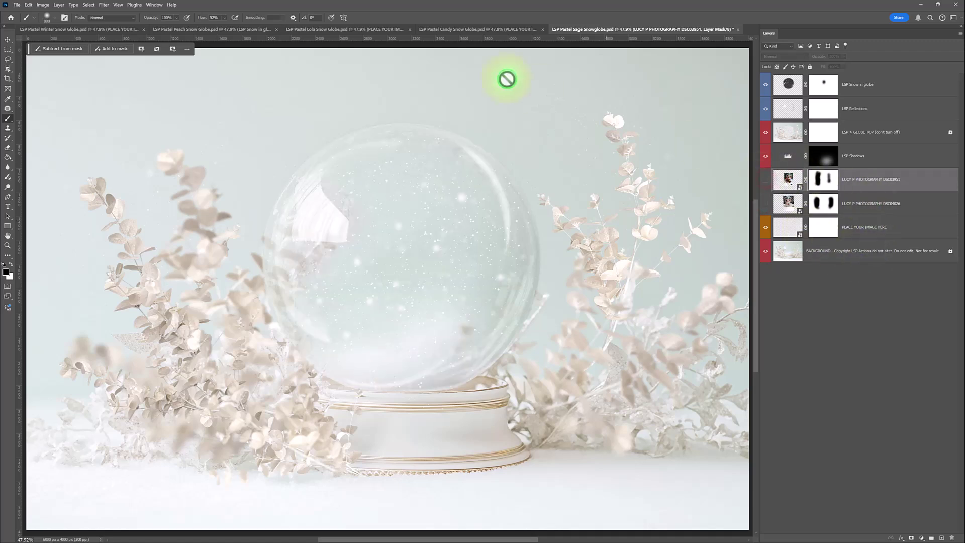
left_click(477, 29)
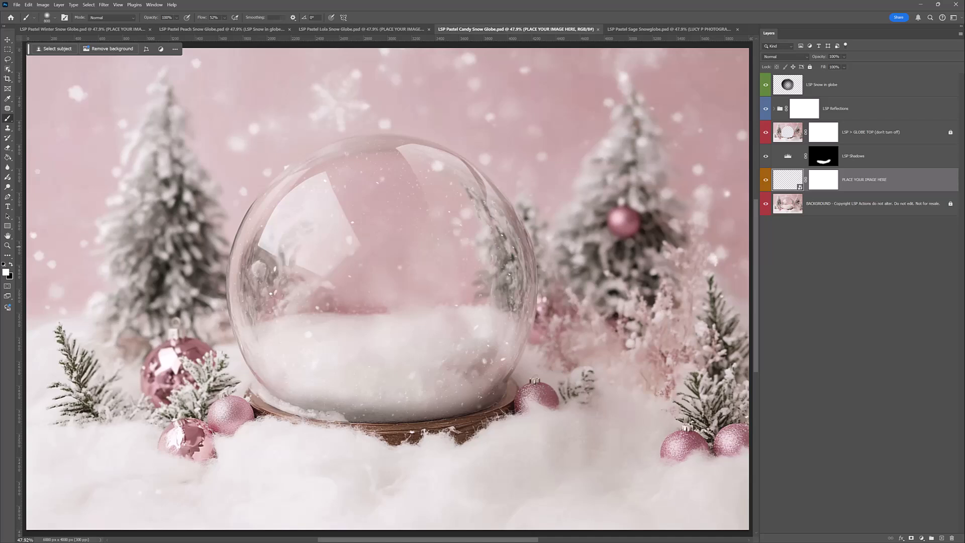
Place the EKP04291 photo of the girl in the plaid dress into the Candy globe, scaled and positioned to fill the glass.
key("alt+Tab")
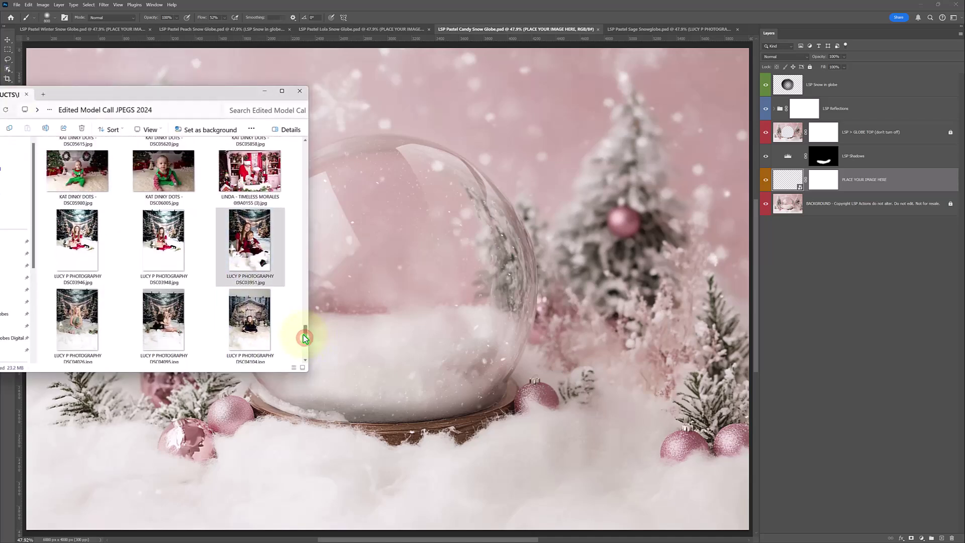
left_click_drag(305, 337, 297, 241)
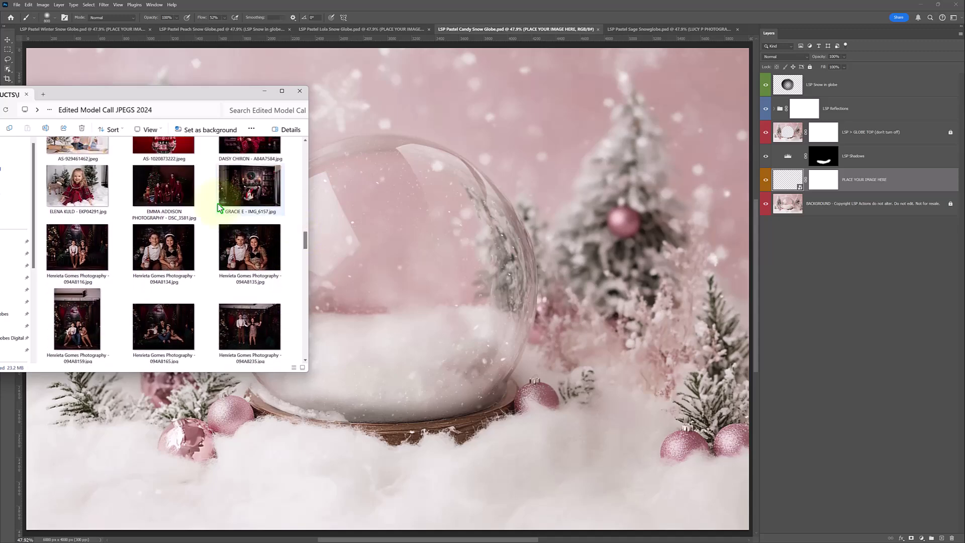
left_click(60, 202)
left_click_drag(393, 248, 410, 302)
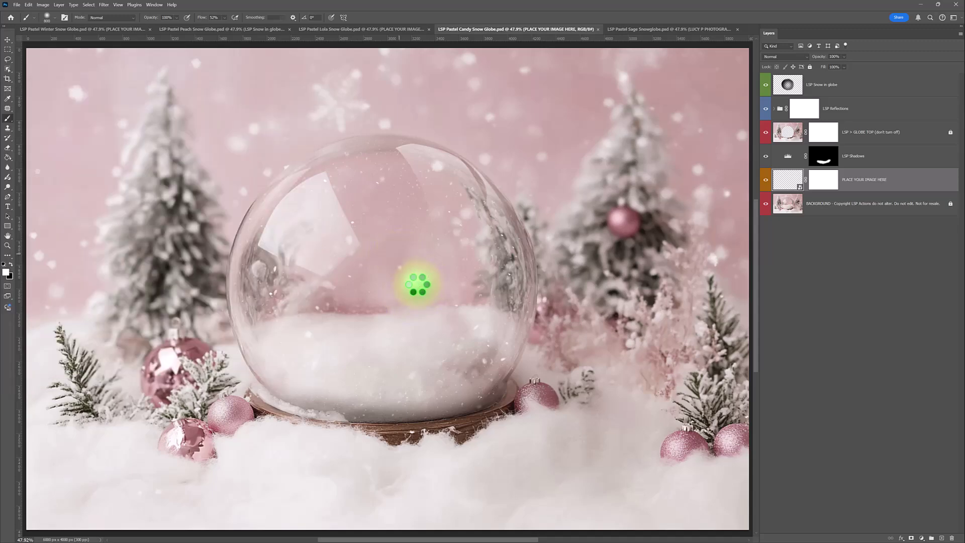
left_click_drag(389, 49, 416, 265)
left_click_drag(428, 371, 419, 245)
mouse_move(392, 398)
left_mouse_down()
mouse_move(389, 424)
mouse_move(388, 392)
left_mouse_up()
key("Return")
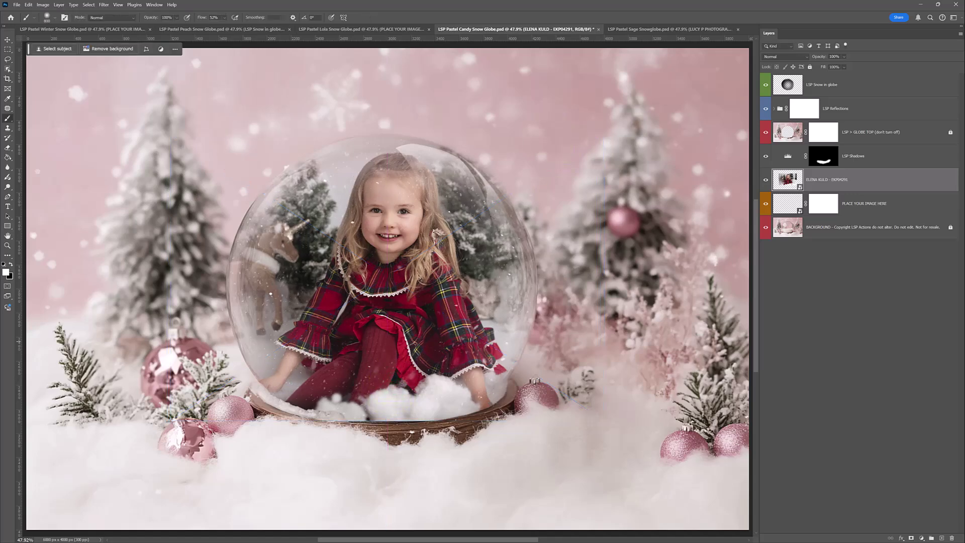
Place the 094A8366 photo of the girl on the rocking deer above it, scaled and positioned to centre her in the Candy globe.
key("alt+Tab")
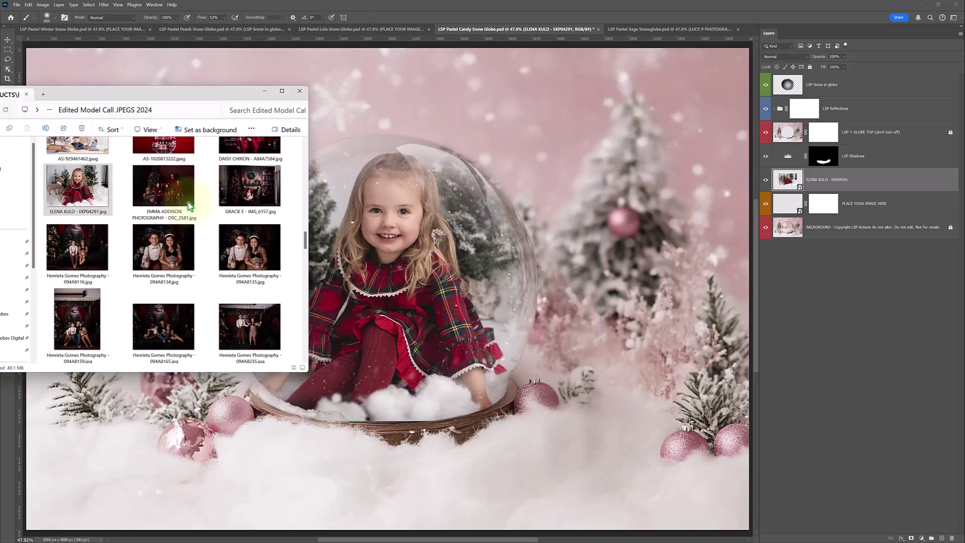
scroll(305, 243, "down", 3)
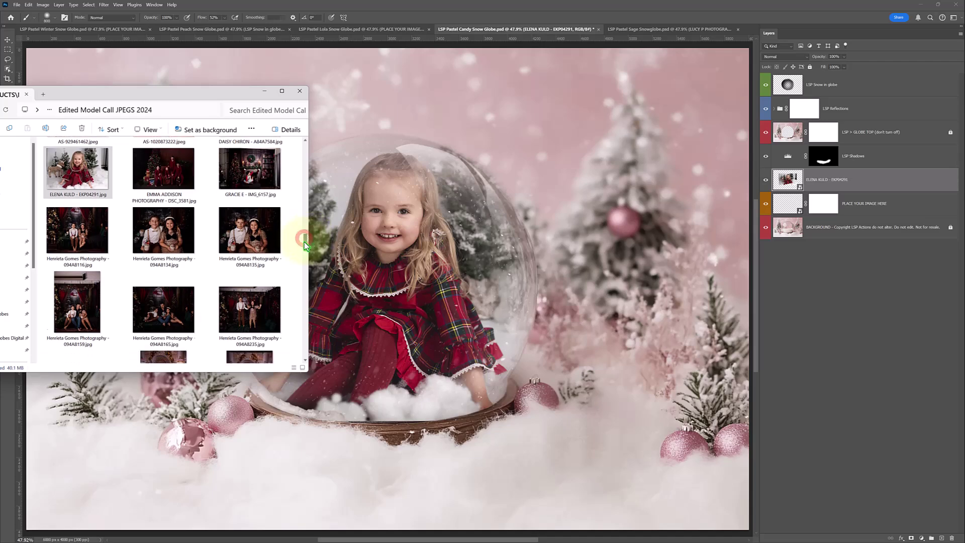
scroll(303, 258, "down", 1)
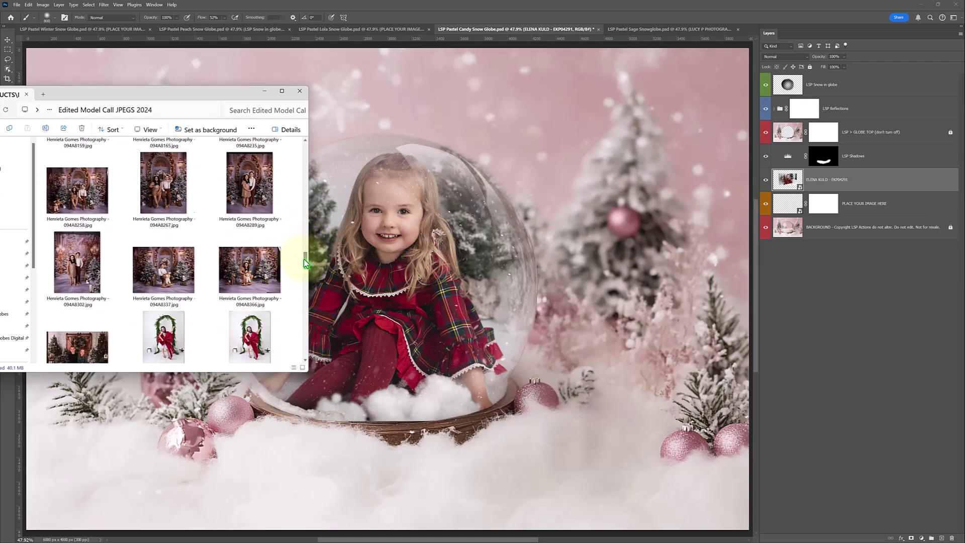
left_click_drag(249, 257, 391, 174)
left_click_drag(394, 383, 418, 309)
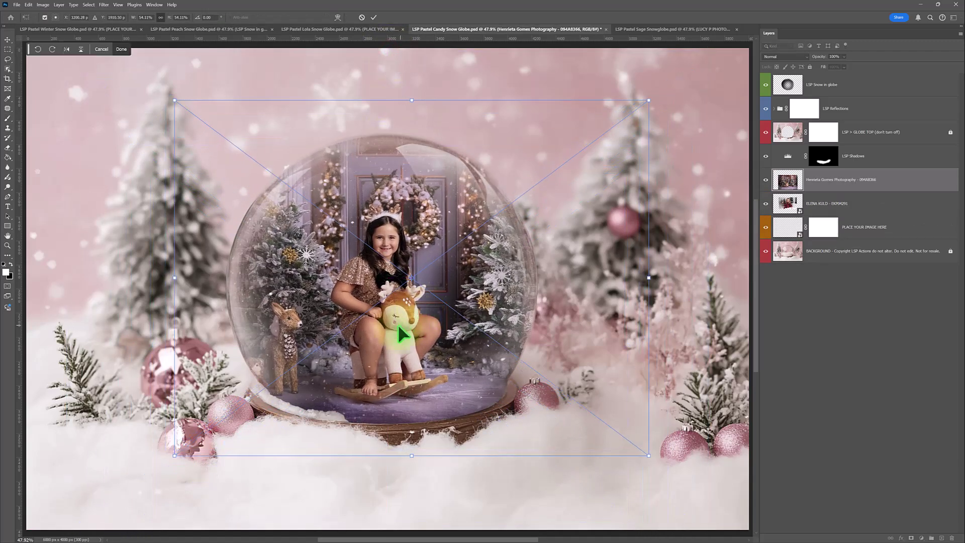
double_click(397, 321)
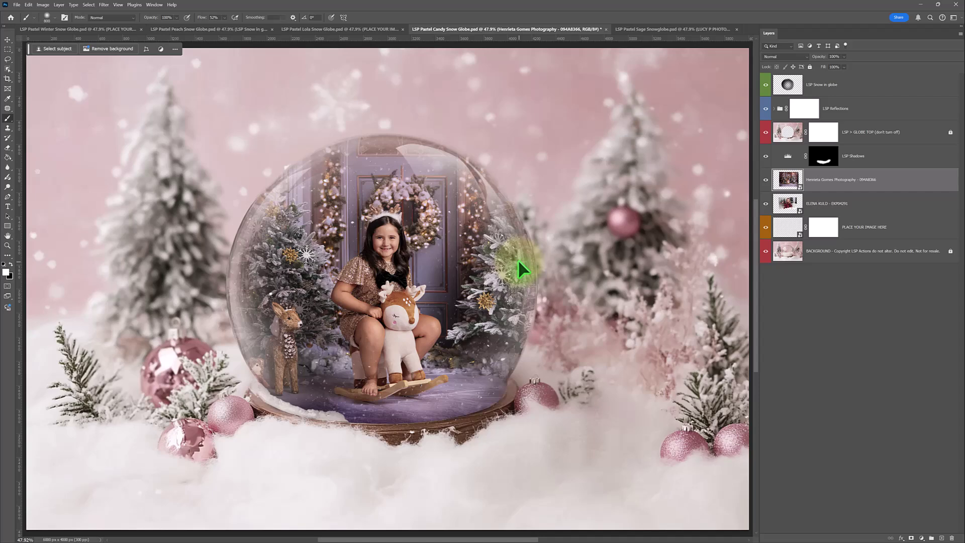
Toggle the LSP Reflections group off and on to check its effect, and hide both placed photo layers in the Candy template.
left_click(766, 108)
left_click(765, 108)
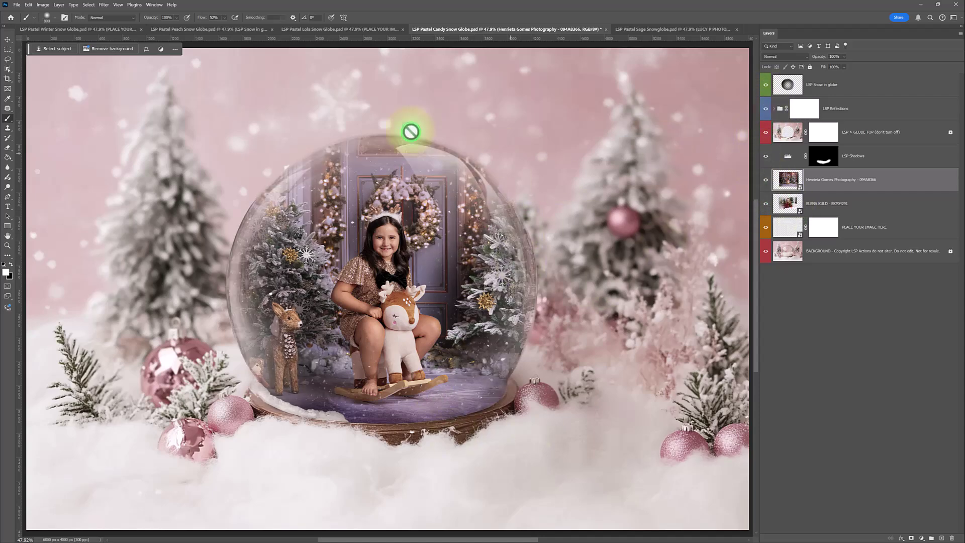
left_click(765, 203)
Place the DSC05858 newborn photo into the LSP Pastel Lola Snow Globe template, scaled to about 55% and positioned inside the glass.
left_click(351, 33)
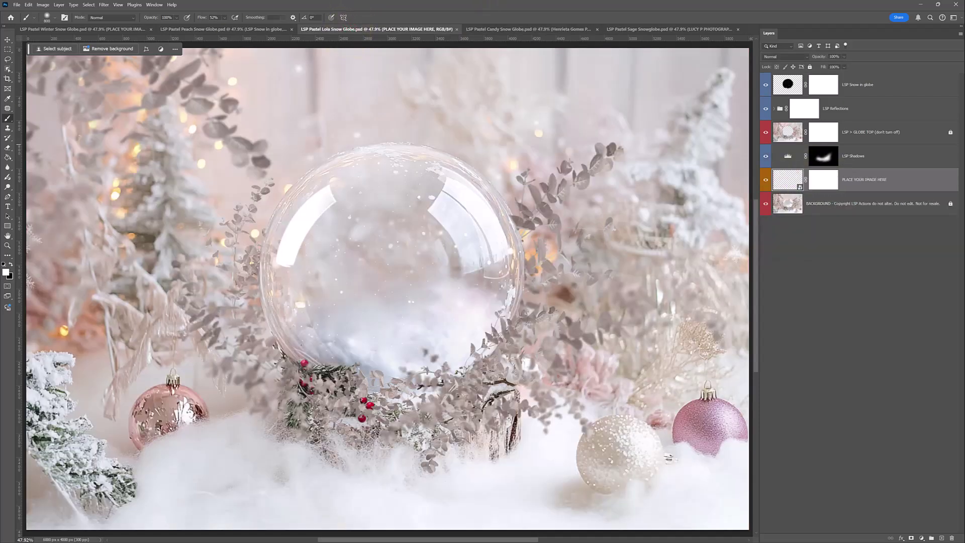
key("alt+Tab")
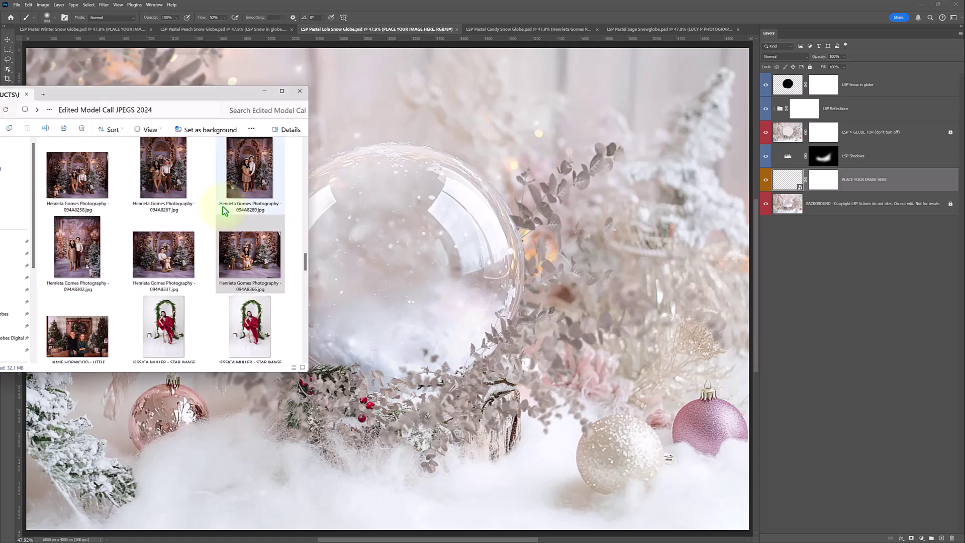
left_click_drag(306, 266, 305, 325)
left_click_drag(304, 238, 456, 355)
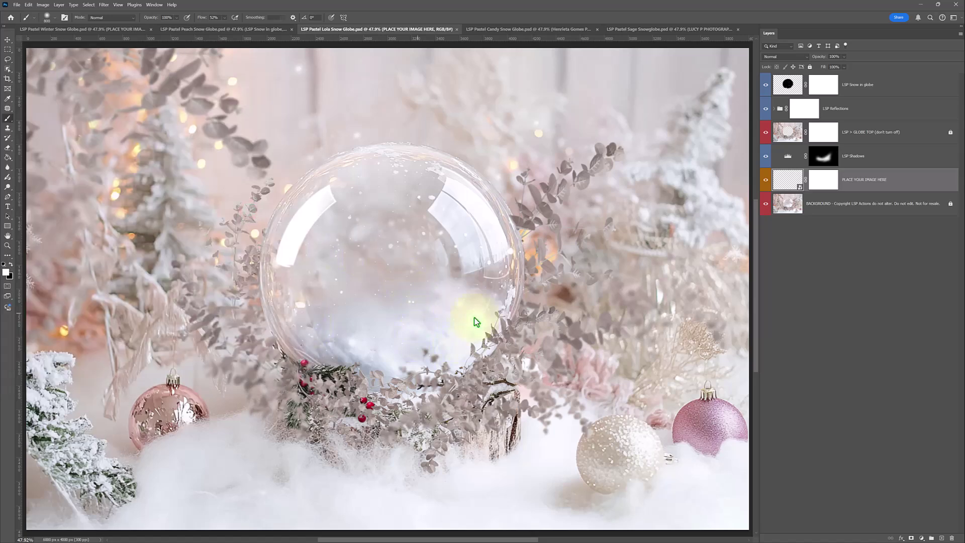
left_click_drag(388, 49, 396, 128)
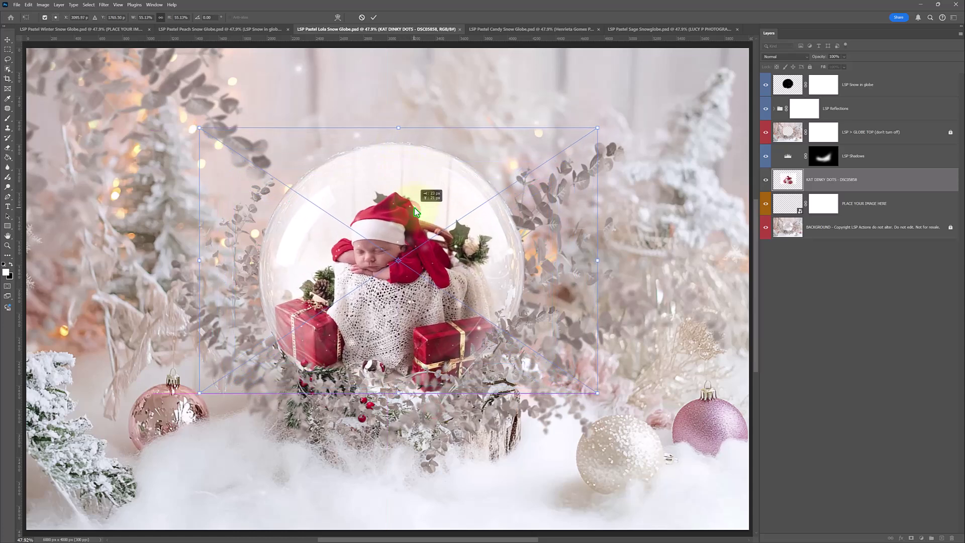
key("Return")
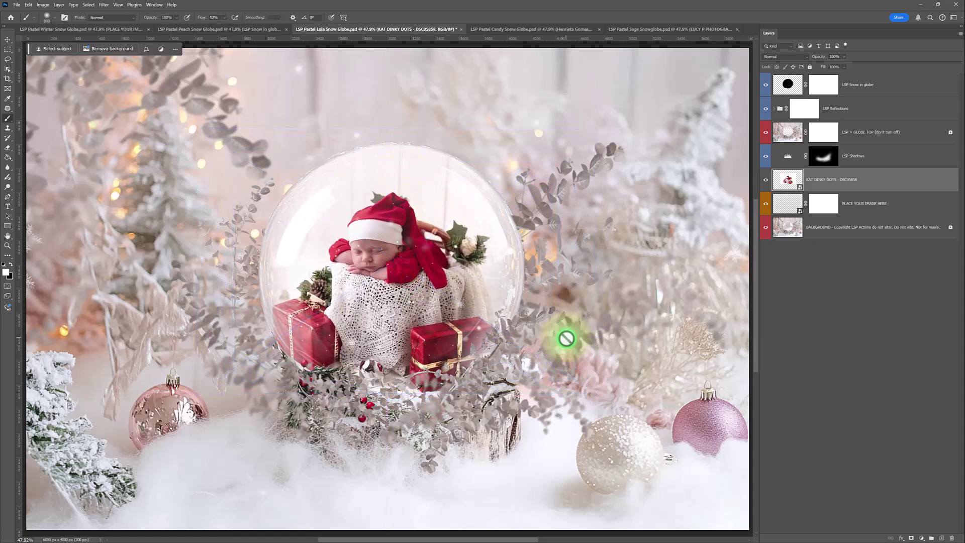
Place the DSC01723 photo in the LSP Pastel Peach Snow Globe template and move its layer between LSP Shadows and PLACE YOUR IMAGE HERE.
left_click(179, 30)
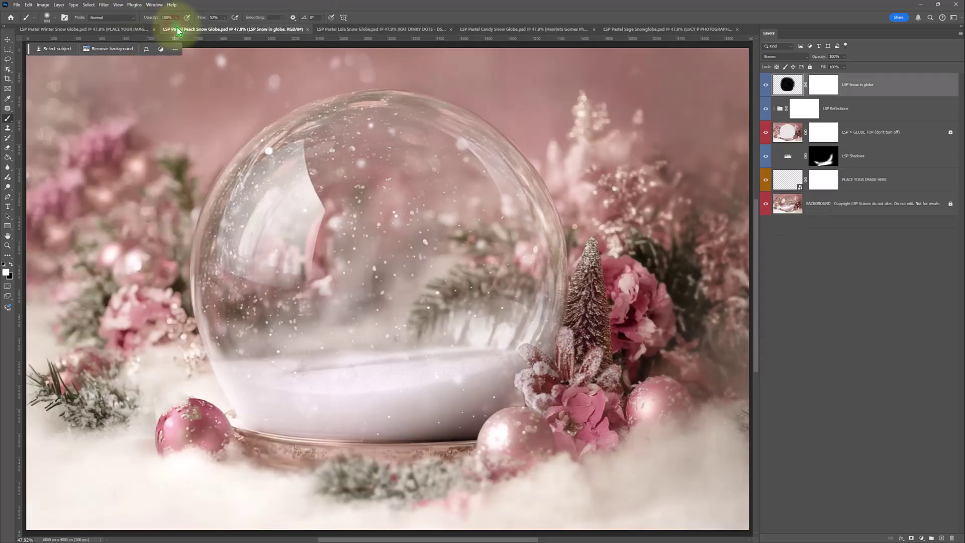
key("alt+Tab")
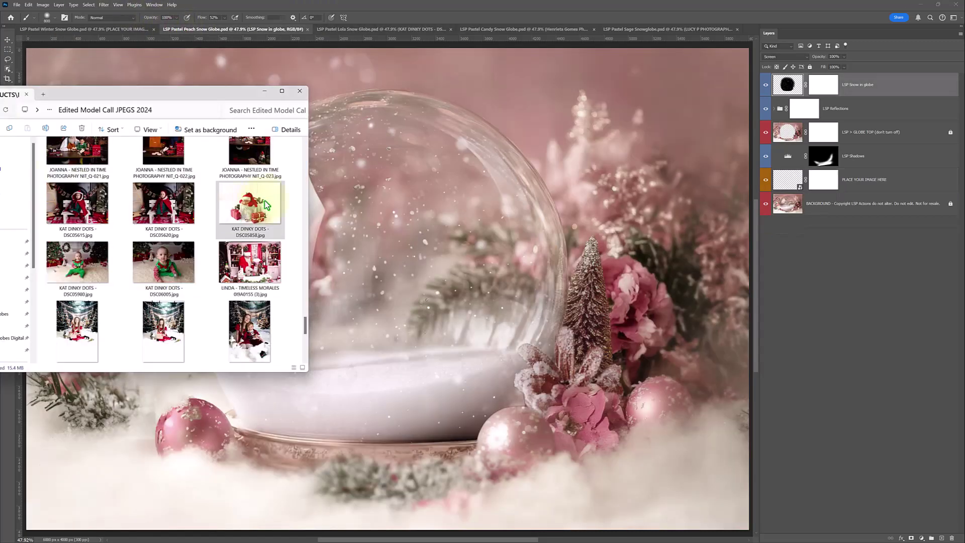
left_click_drag(305, 315, 302, 349)
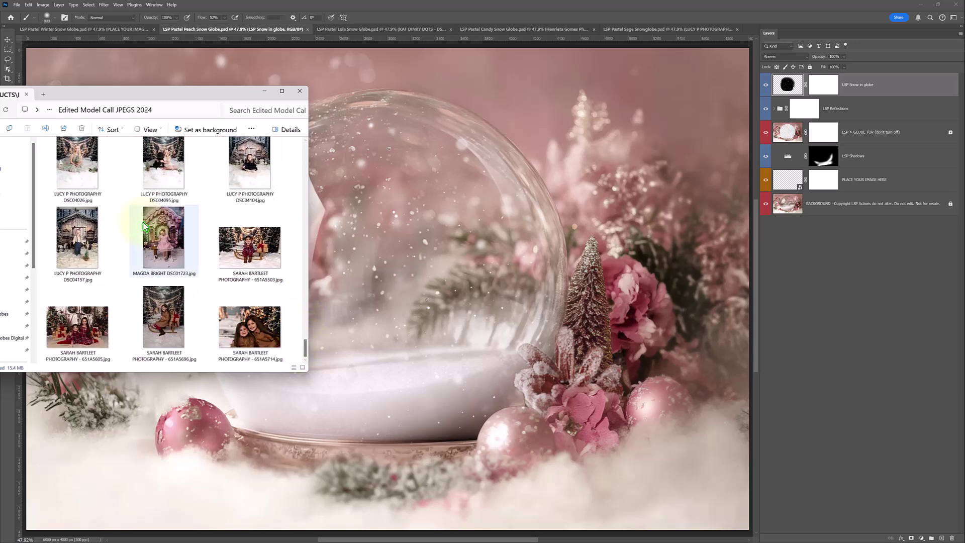
left_click_drag(150, 231, 406, 386)
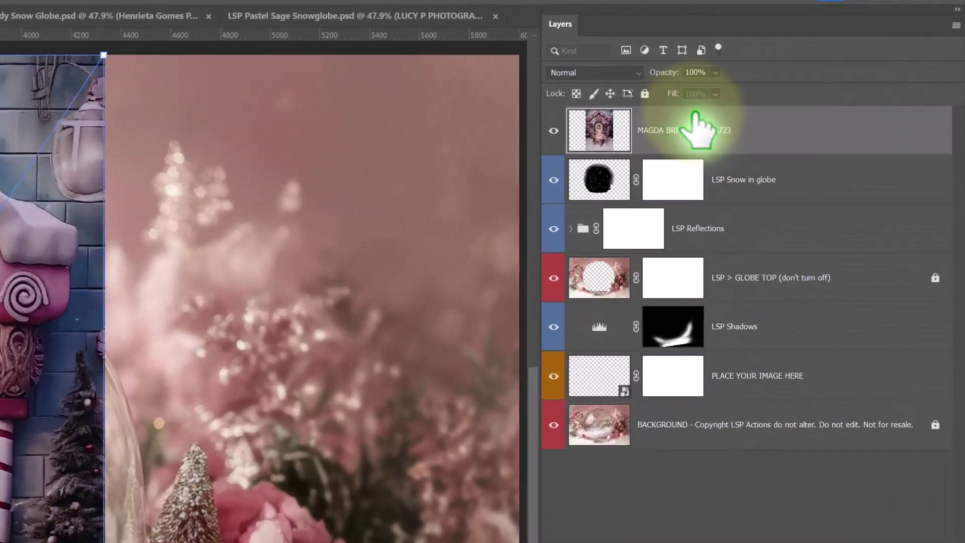
left_click_drag(698, 129, 758, 124)
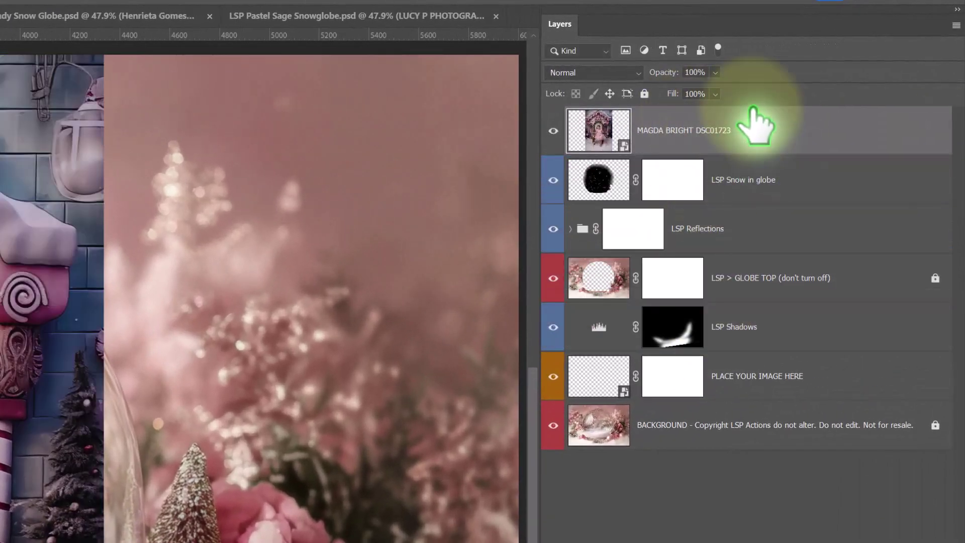
left_click_drag(671, 134, 685, 358)
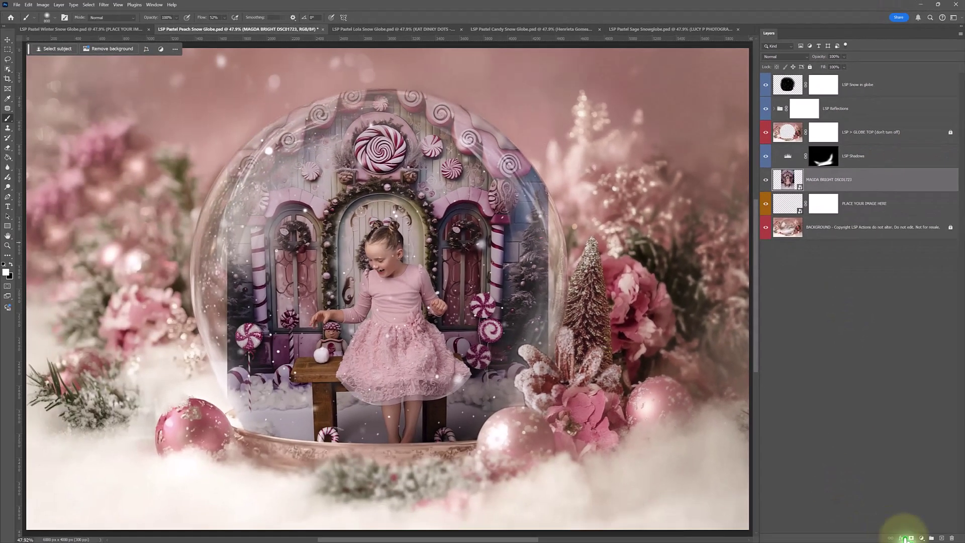
Add a layer mask to the DSC01723 photo and paint with soft black around its edges to blend it into the globe.
left_click(909, 538)
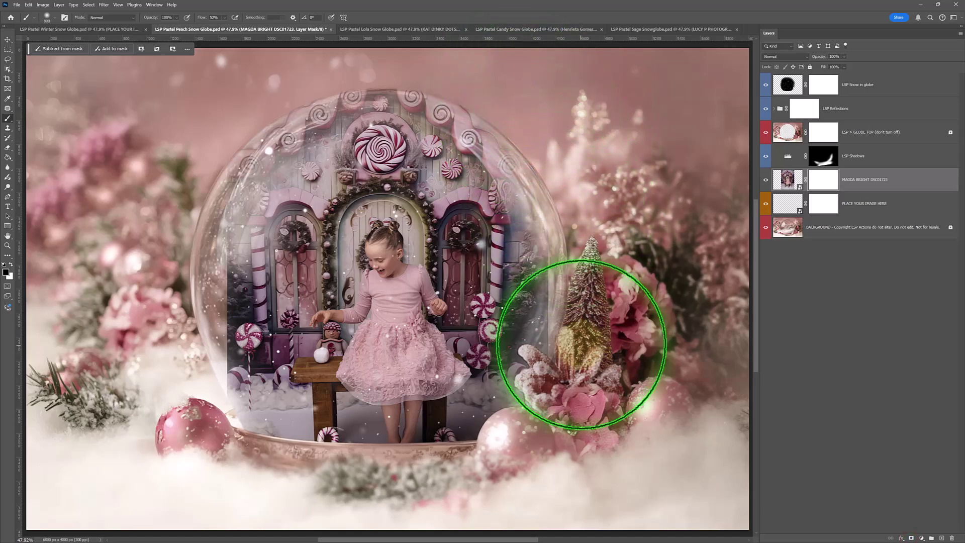
left_click_drag(575, 196, 581, 248)
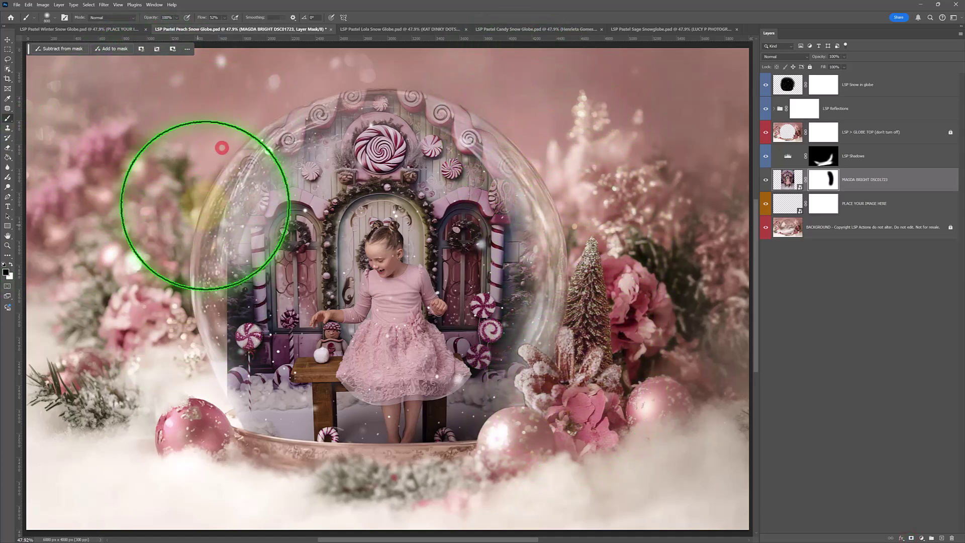
mouse_move(167, 313)
left_mouse_down()
mouse_move(201, 430)
mouse_move(198, 189)
left_mouse_up()
right_click(179, 272)
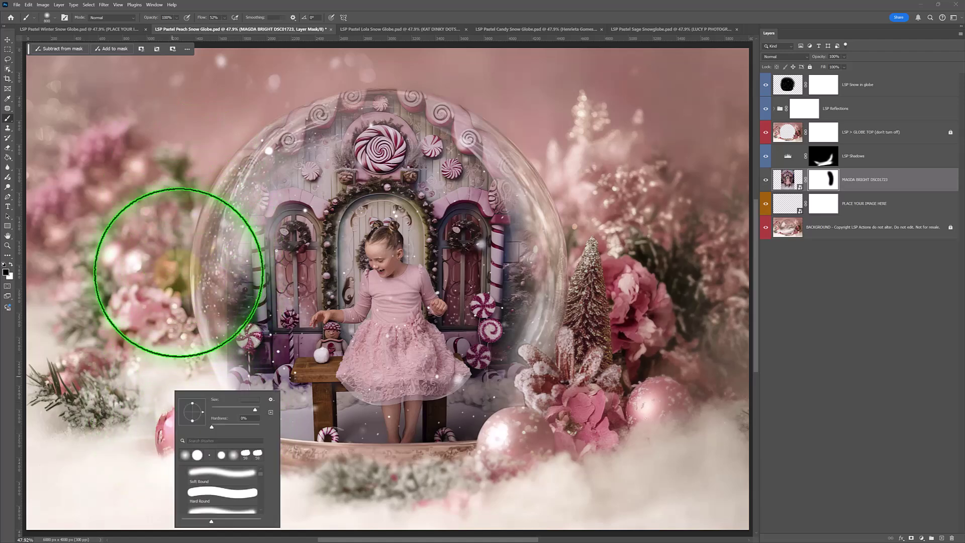
mouse_move(197, 279)
left_mouse_down()
mouse_move(197, 347)
mouse_move(188, 420)
left_mouse_up()
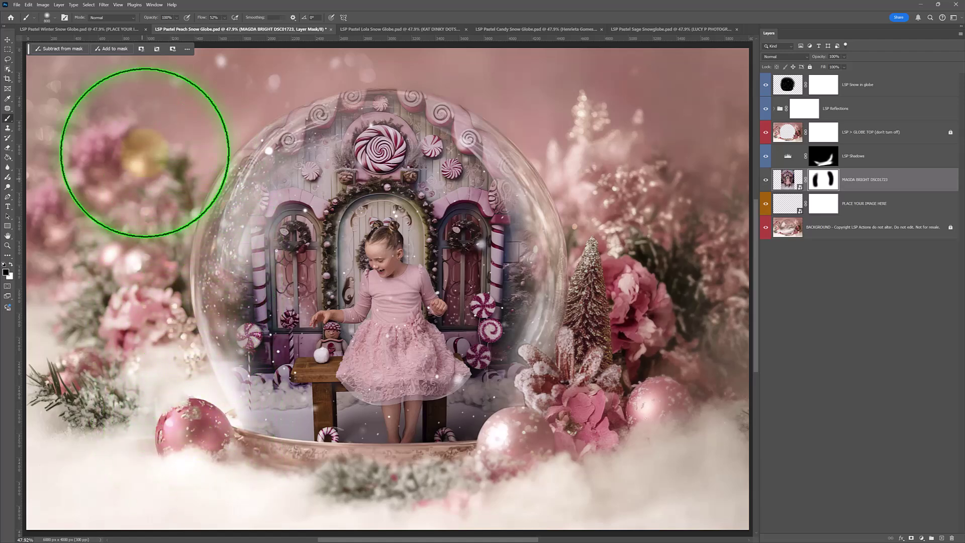
mouse_move(371, 78)
left_mouse_down()
mouse_move(560, 144)
mouse_move(619, 246)
mouse_move(588, 451)
mouse_move(427, 494)
mouse_move(172, 484)
mouse_move(506, 503)
mouse_move(150, 456)
mouse_move(433, 482)
mouse_move(191, 467)
mouse_move(561, 481)
mouse_move(571, 449)
mouse_move(514, 473)
mouse_move(227, 471)
mouse_move(667, 458)
mouse_move(651, 409)
mouse_move(711, 342)
left_mouse_up()
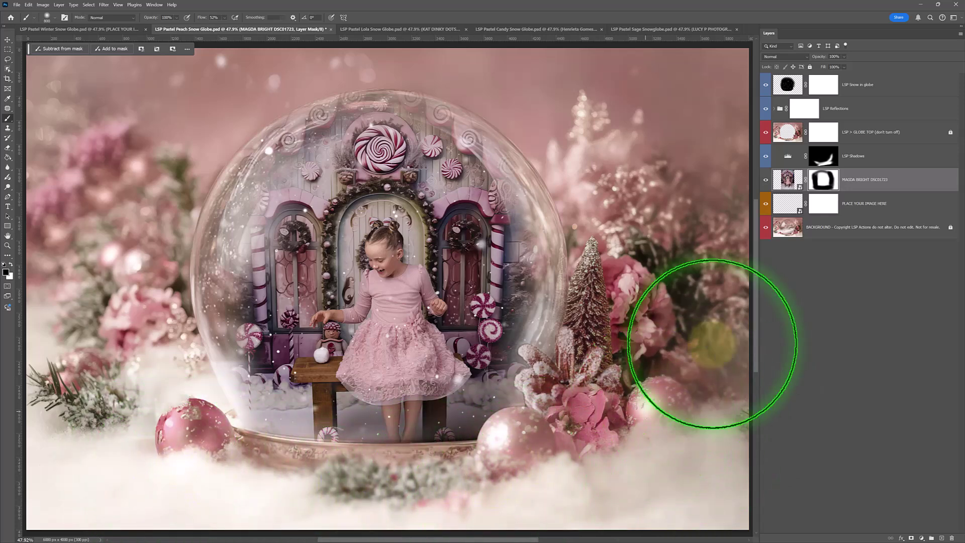
Mask the LSP Snow in globe layer over the girl's face, and toggle the DSC01723 photo's visibility to compare the blend.
left_click(820, 86)
left_click(387, 254)
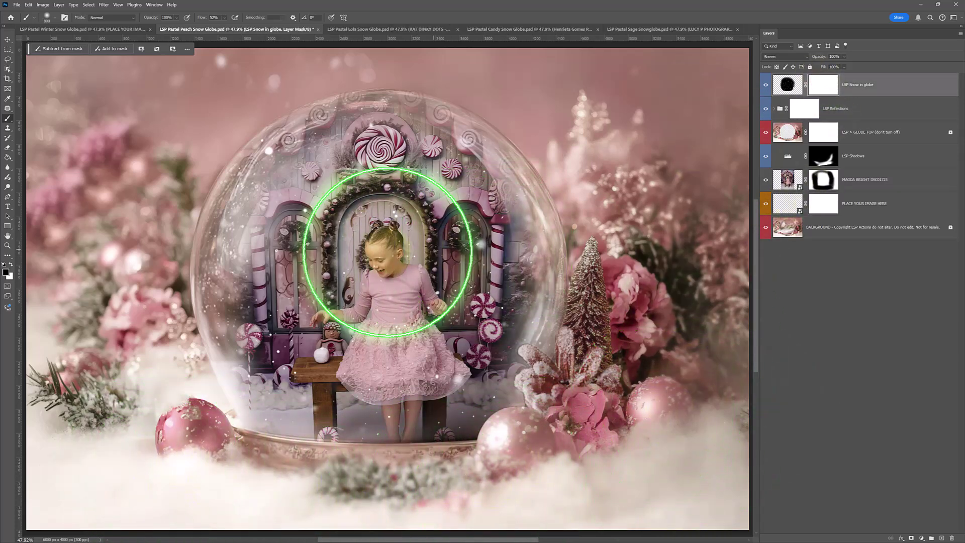
left_click(764, 181)
left_click(764, 181)
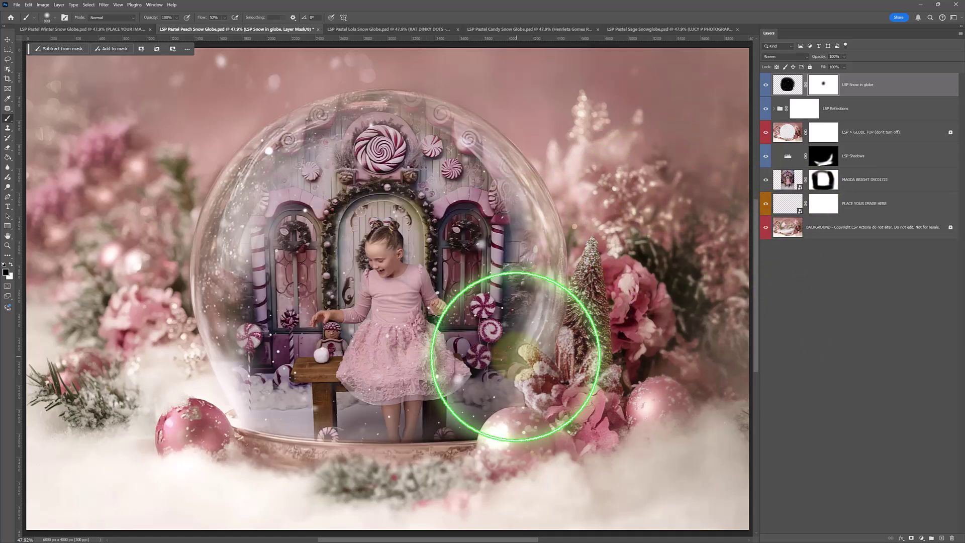
Place the DSC04104 photo in the LSP Pastel Winter Snow Globe template, scaled to about 48% and positioned to centre the girl inside the glass.
left_click(111, 30)
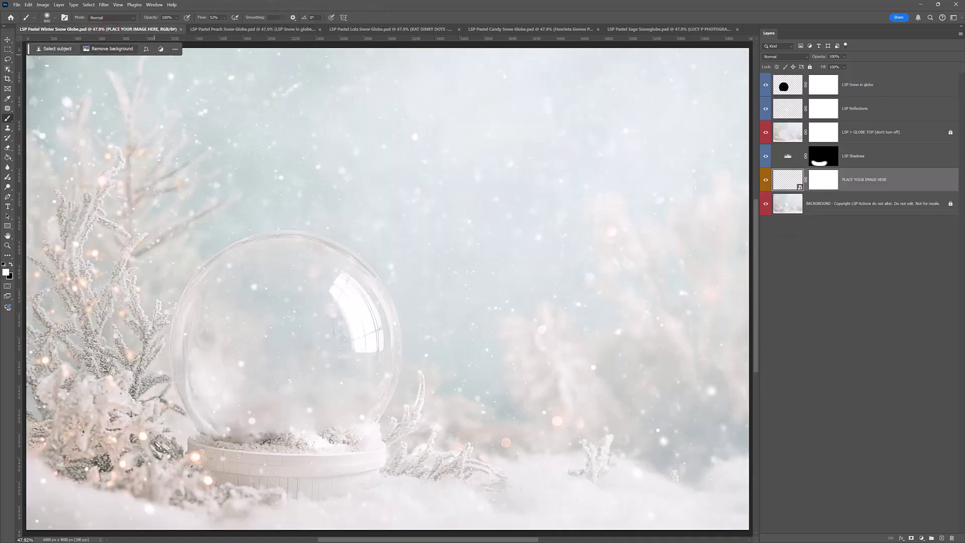
key("alt+Tab")
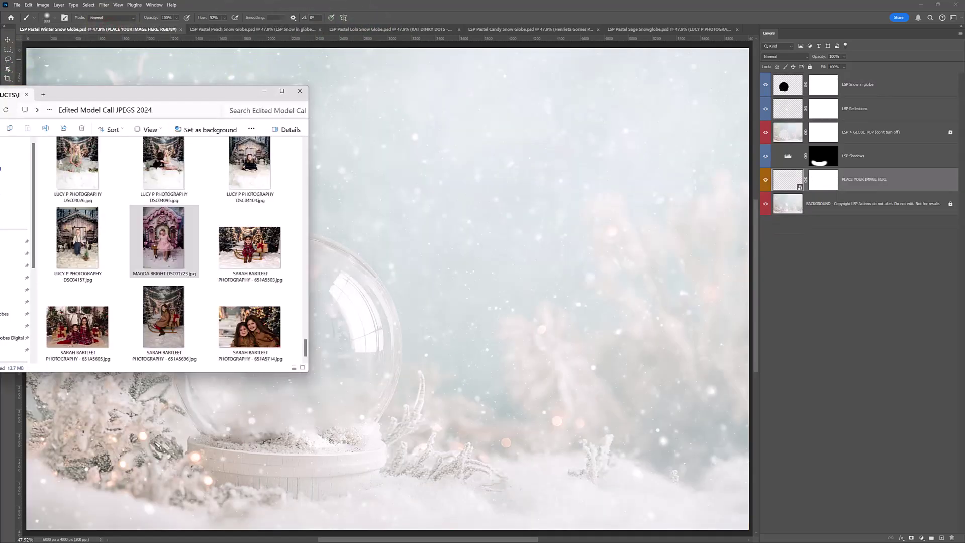
left_click(246, 162)
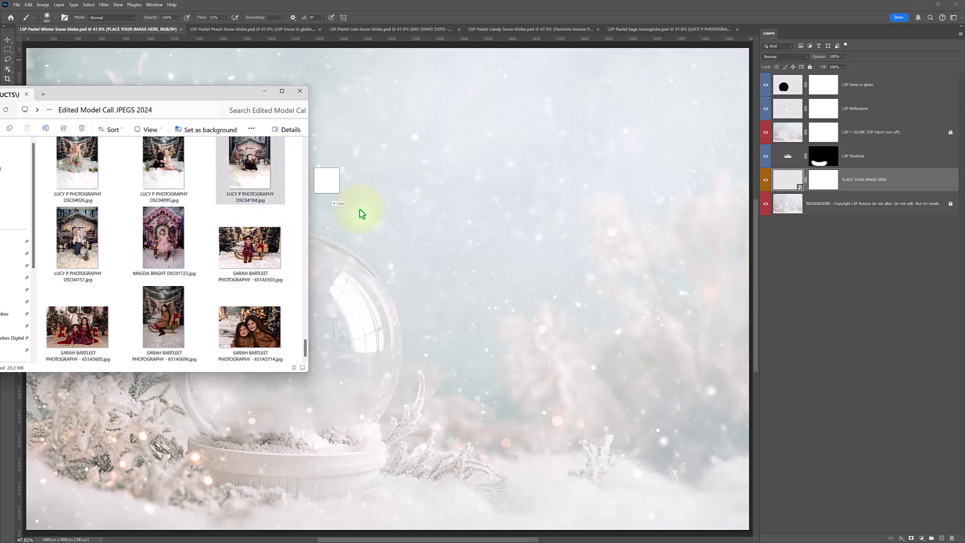
left_click_drag(361, 213, 424, 253)
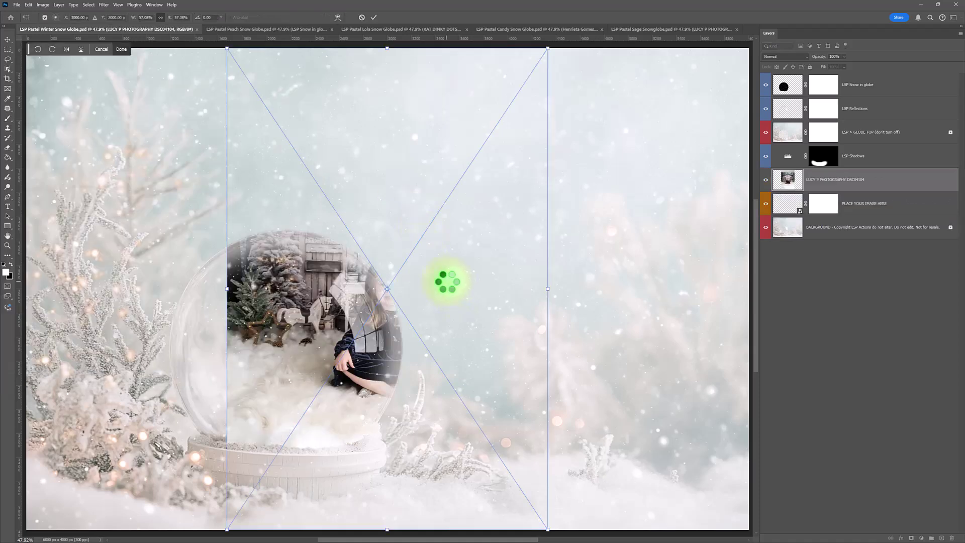
left_click_drag(547, 289, 381, 380)
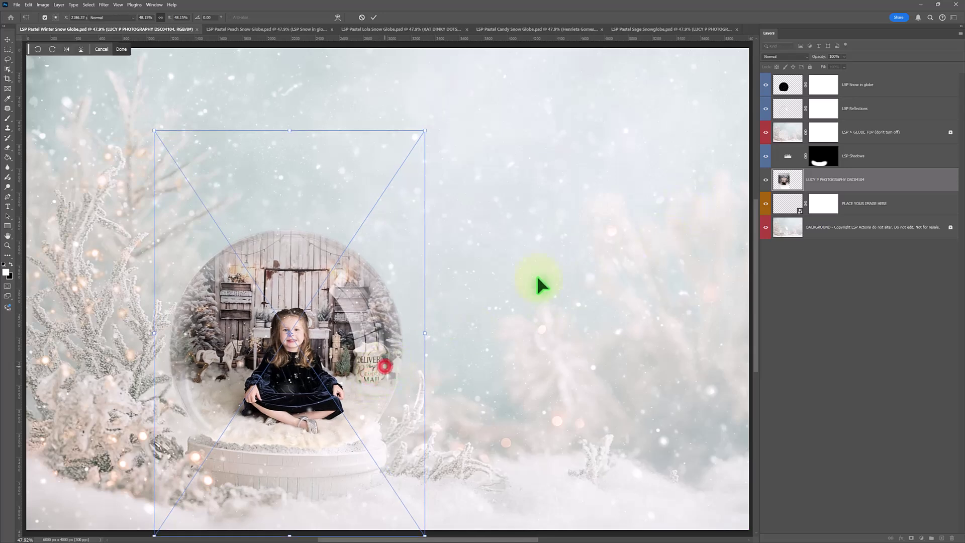
key("Return")
key("b")
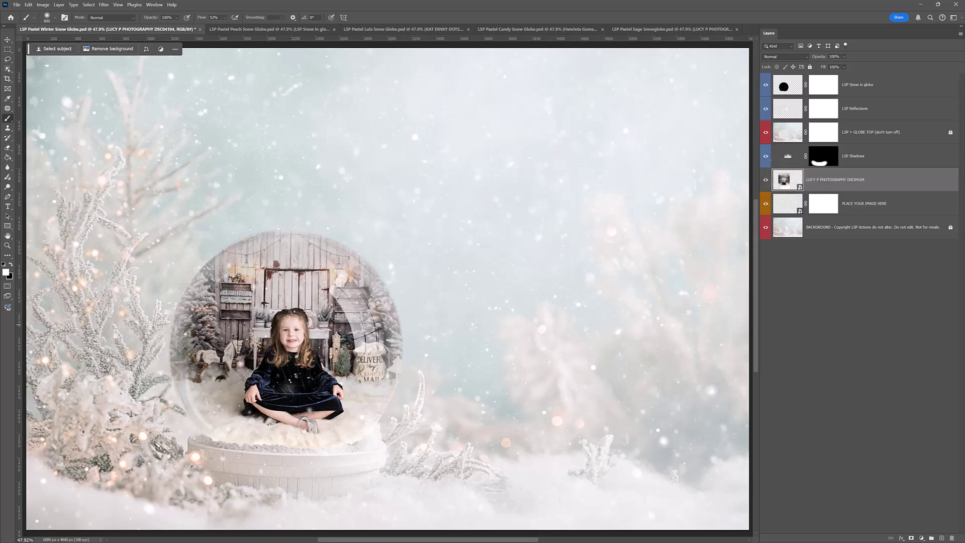
Place the 651A5503 photo of the girl on the sled above it, scaled to about 56%, slightly rotated and centred in the Winter globe.
key("alt+Tab")
left_click_drag(244, 247, 418, 322)
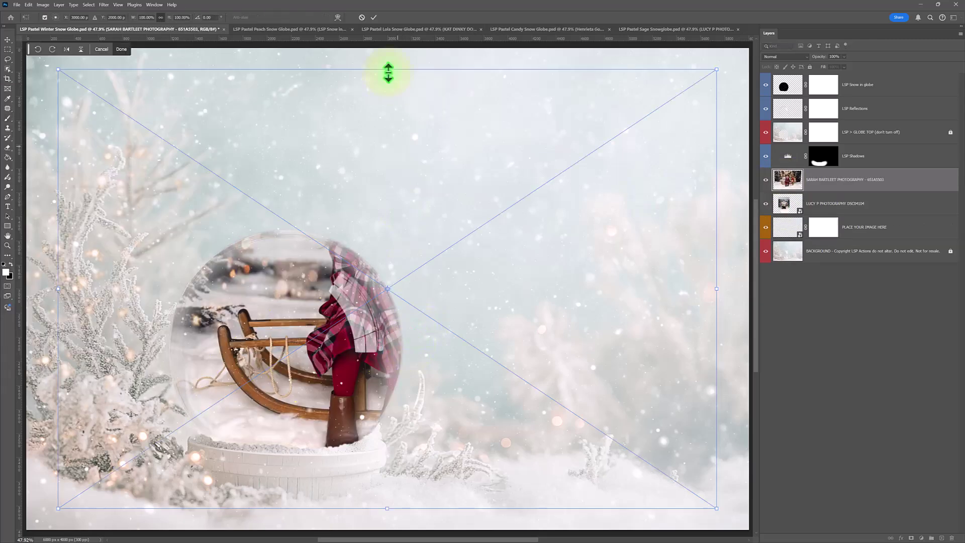
left_click_drag(388, 69, 355, 293)
left_click_drag(422, 437, 336, 400)
left_click_drag(305, 252, 301, 252)
left_click_drag(299, 254, 307, 222)
left_click_drag(335, 301, 325, 301)
left_click_drag(533, 300, 536, 298)
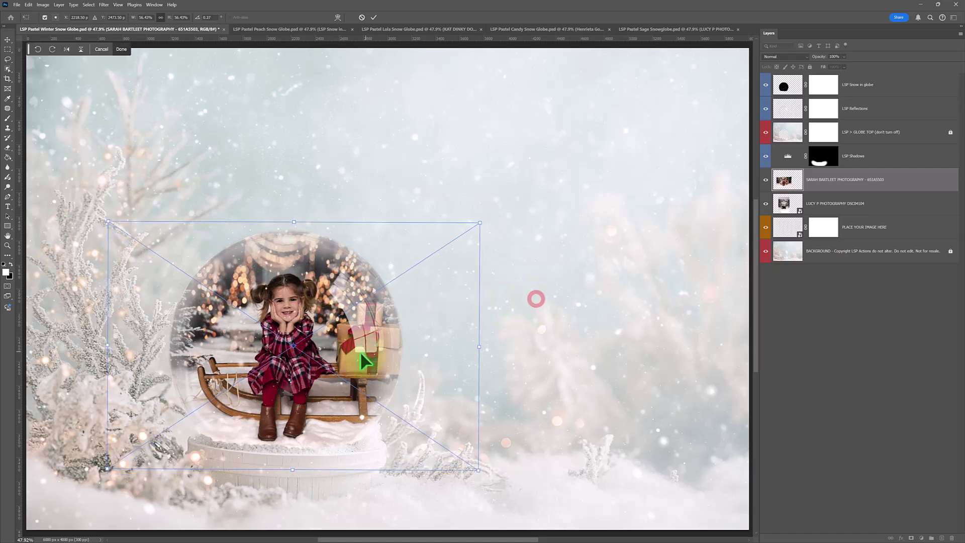
key("Return")
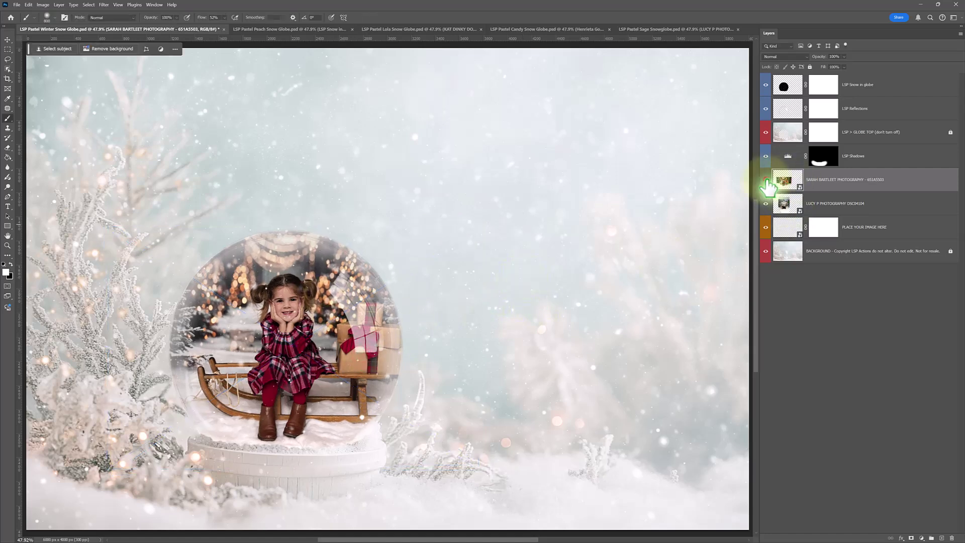
Hide both placed photo layers in the Winter template, and look through the Peach, Lola, Candy and Sage snow globe documents.
left_click(765, 179)
left_click(766, 204)
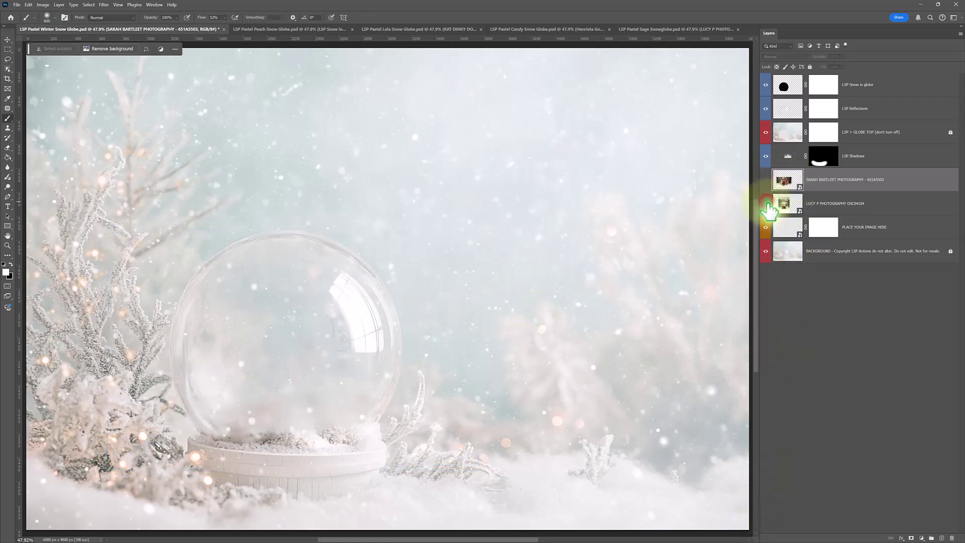
left_click(283, 30)
left_click(397, 29)
left_click(498, 29)
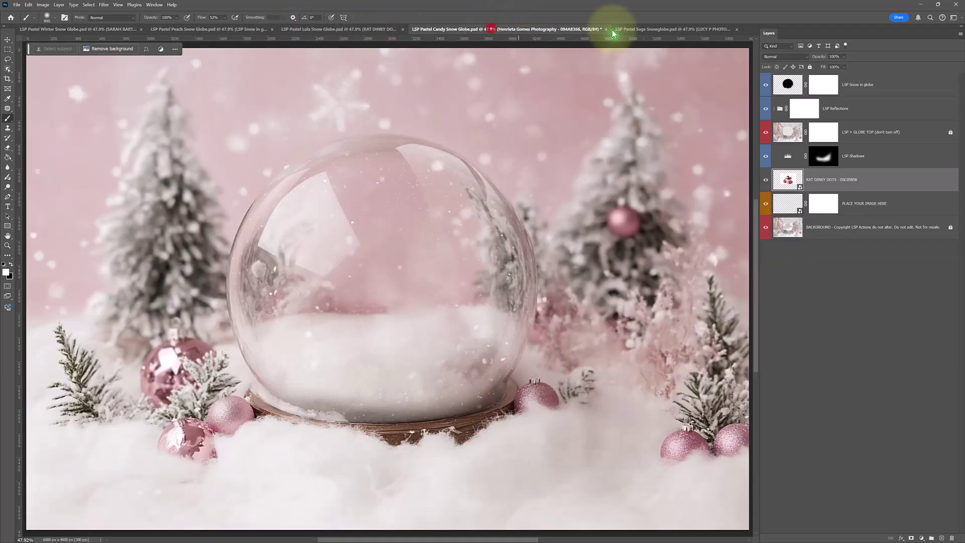
left_click(631, 30)
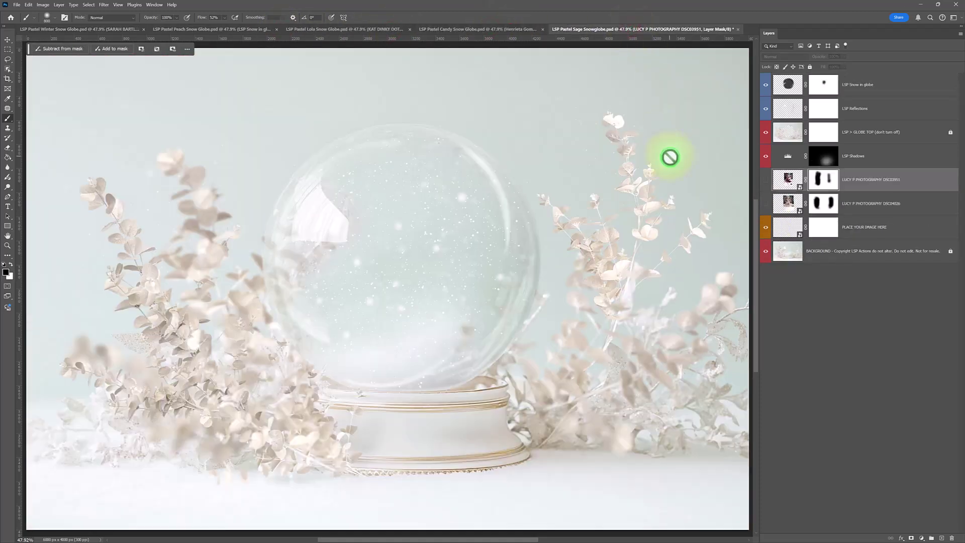